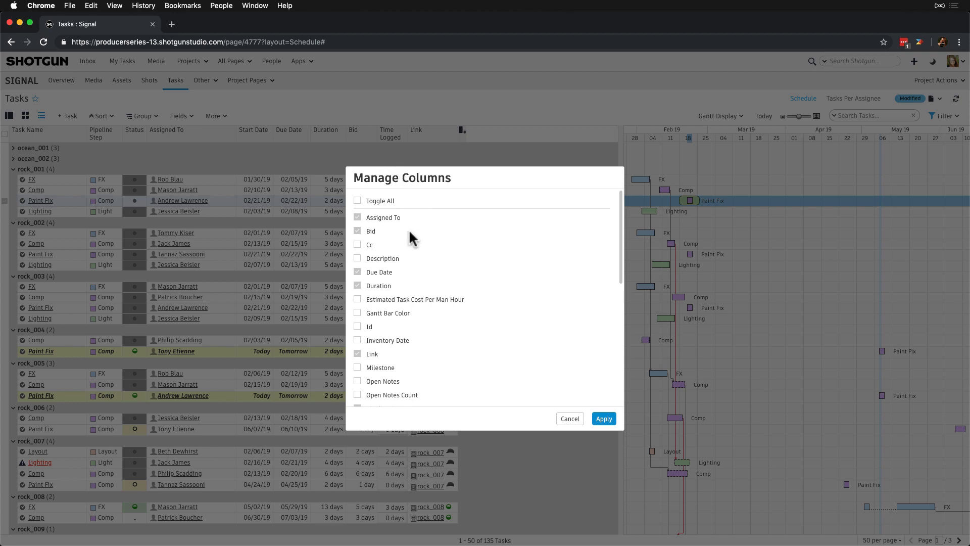
Add the Time Logged - % of Bid and Time Logged - Over/Under Bid columns to the task list.
scroll(445, 265, "down", 15)
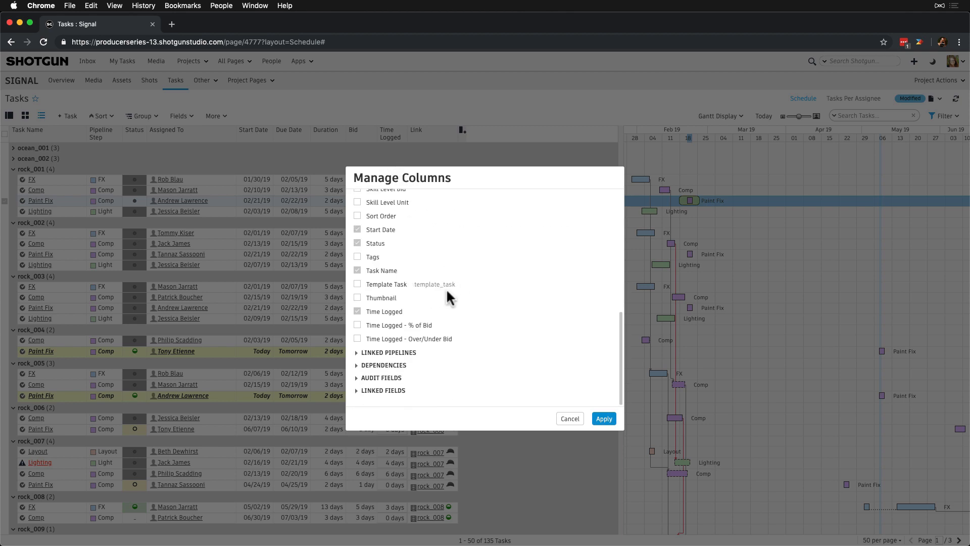
left_click(357, 338)
left_click(604, 419)
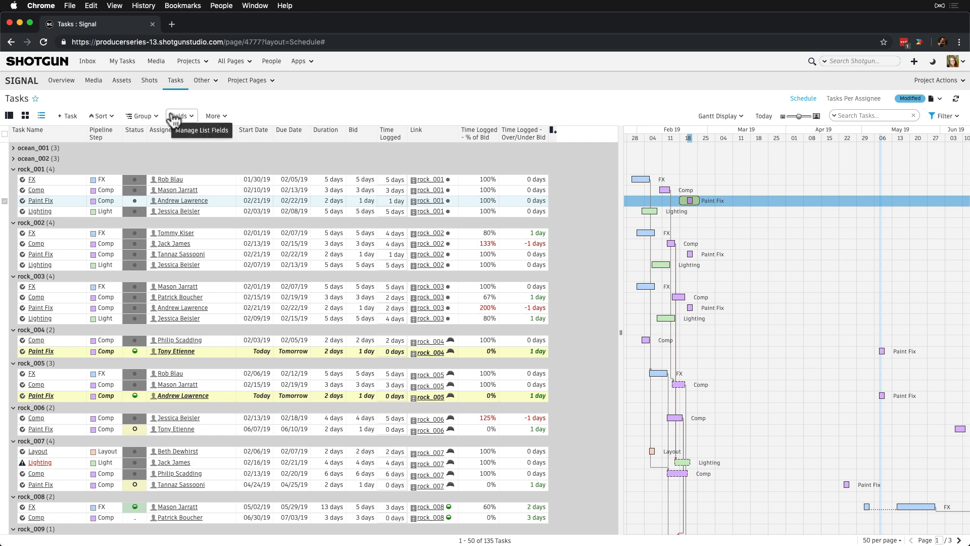
Group the tasks by the linked shot's Sequence as the first level, with Link as the second level.
left_click(142, 115)
left_click(209, 133)
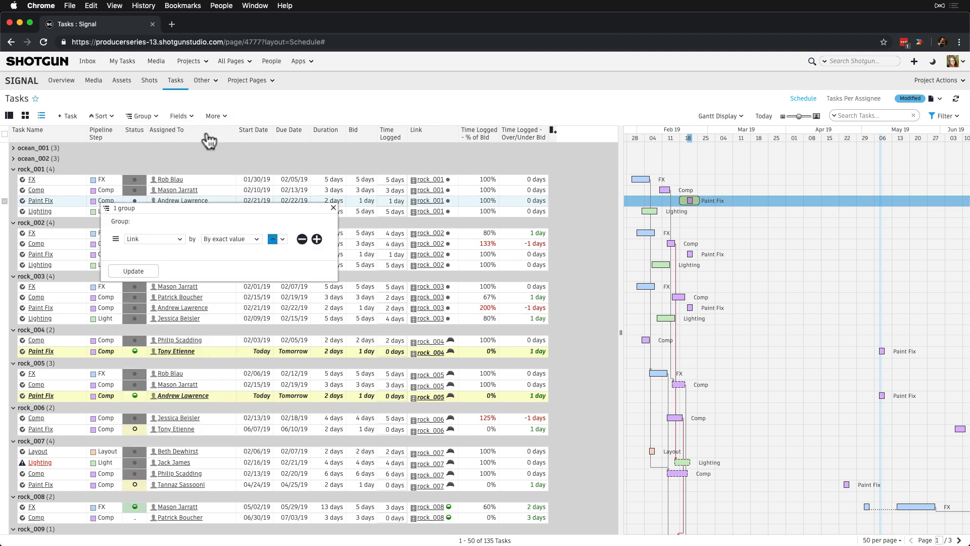
left_click(316, 239)
left_click(176, 255)
mouse_move(172, 480)
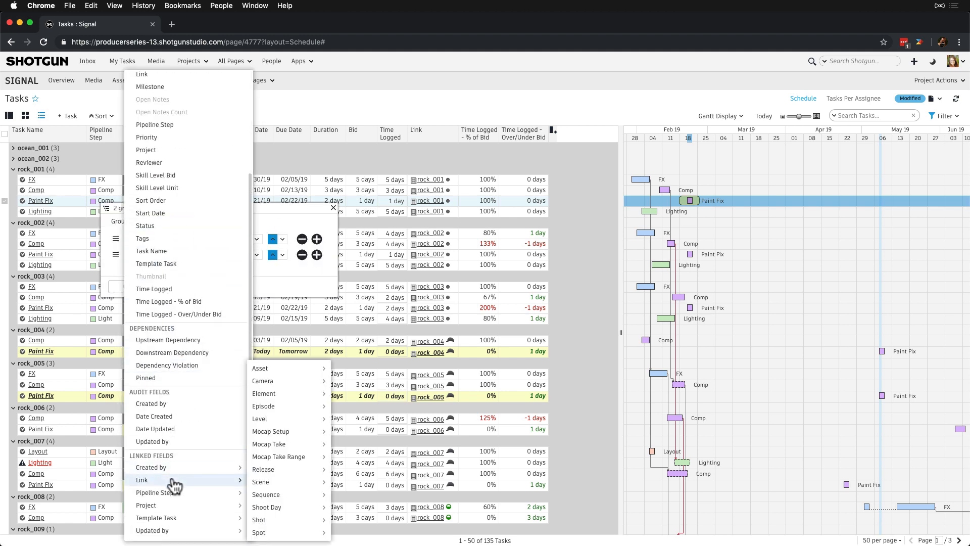
mouse_move(266, 520)
left_click(362, 288)
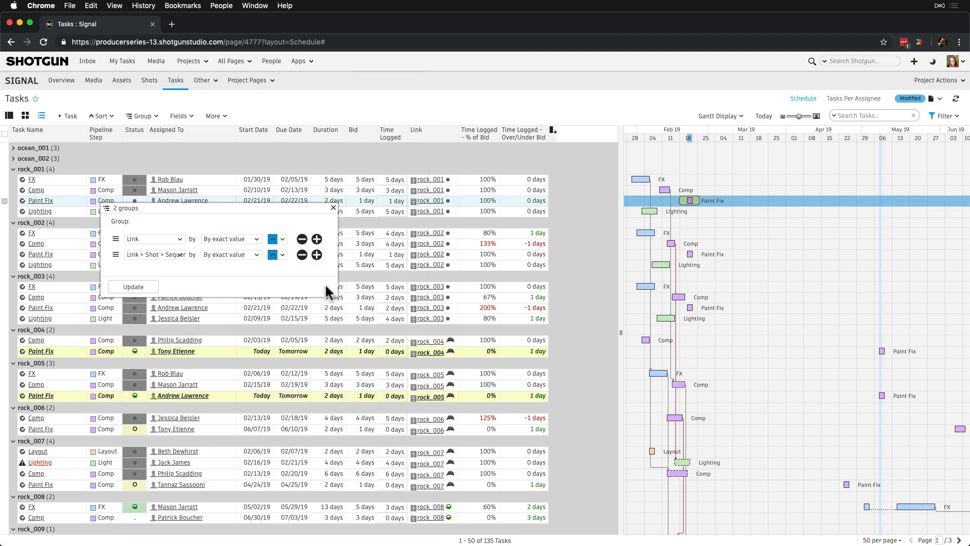
left_click_drag(117, 256, 117, 239)
left_click(144, 287)
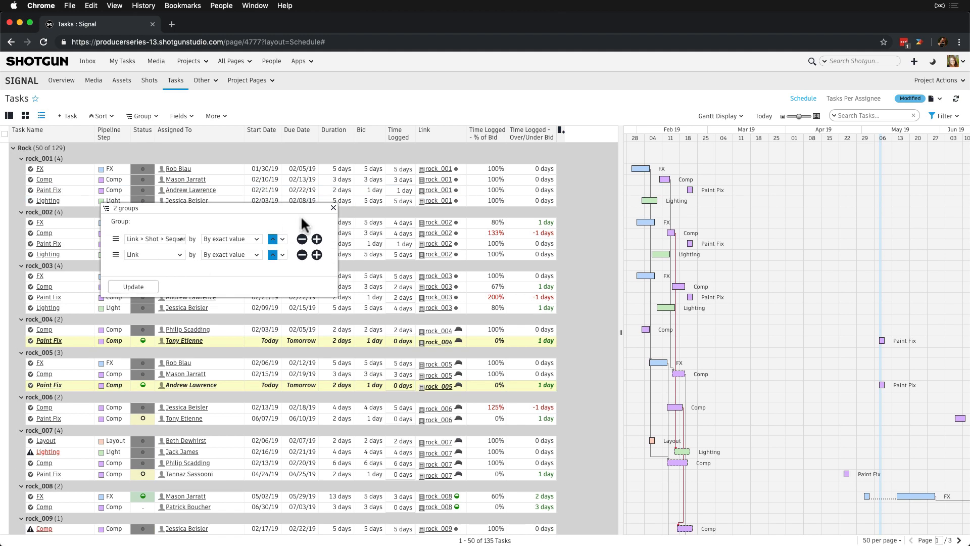
left_click(333, 208)
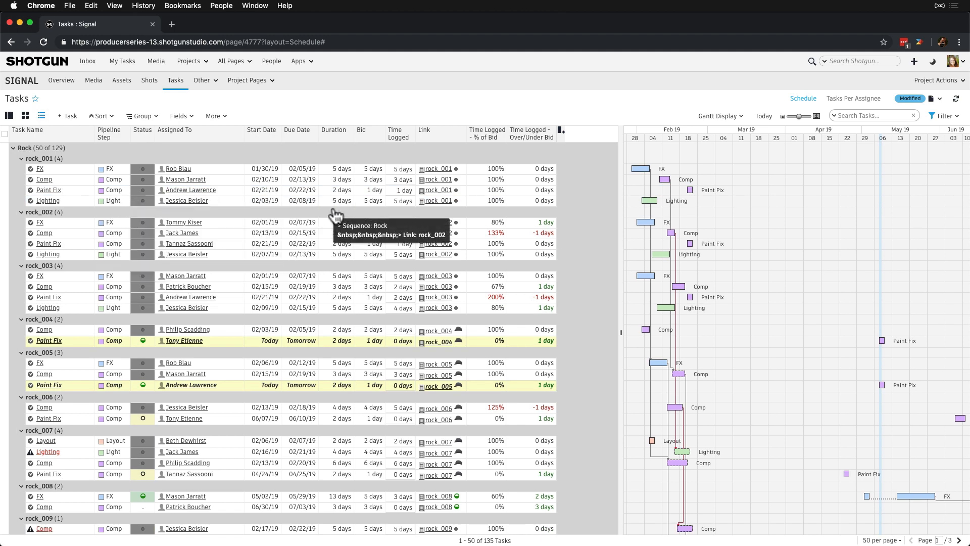
Show the page column summaries for the task list and slightly widen the Bid column.
right_click(368, 140)
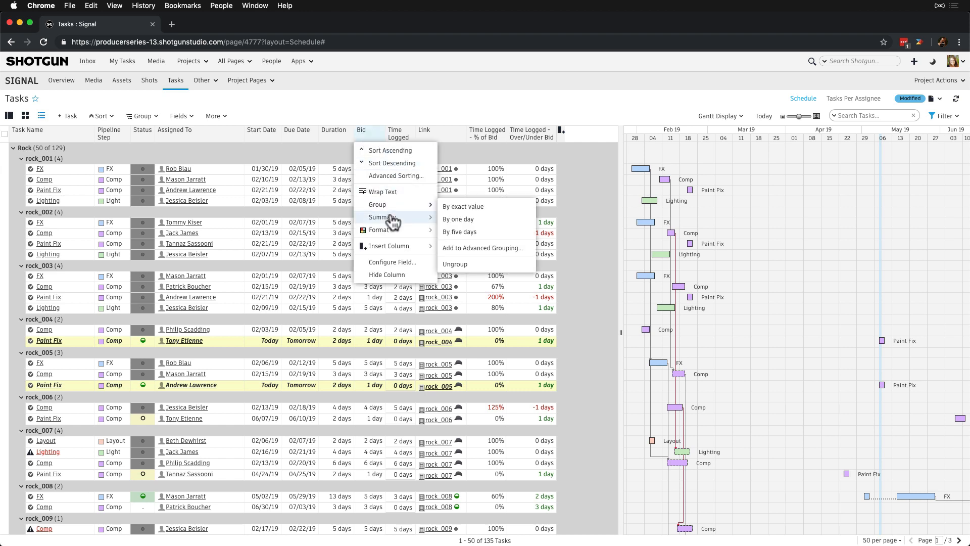
mouse_move(389, 218)
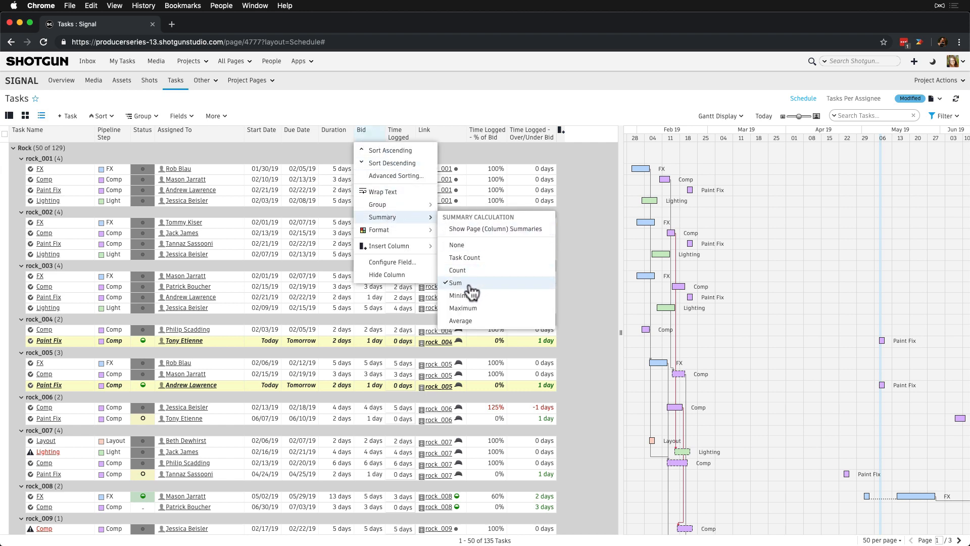
left_click(535, 234)
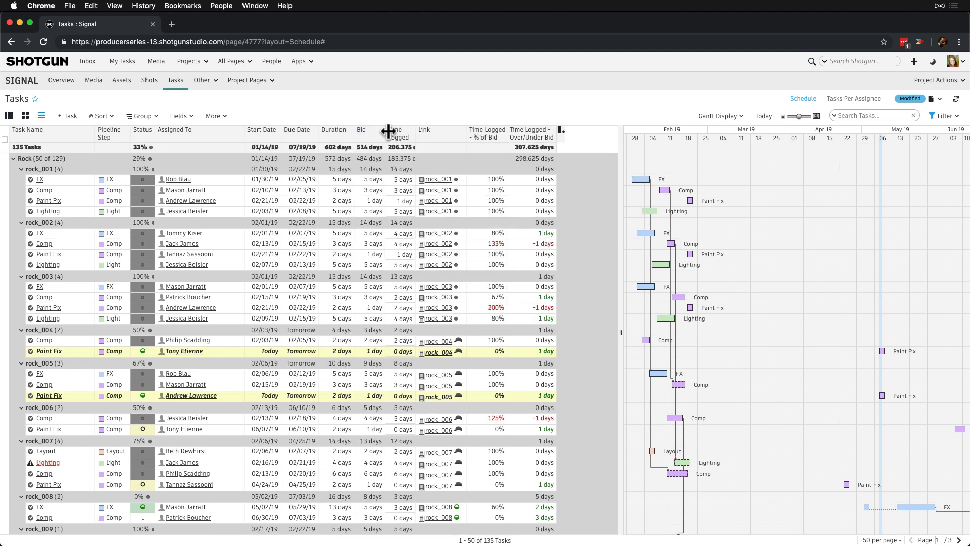
left_click_drag(386, 131, 392, 131)
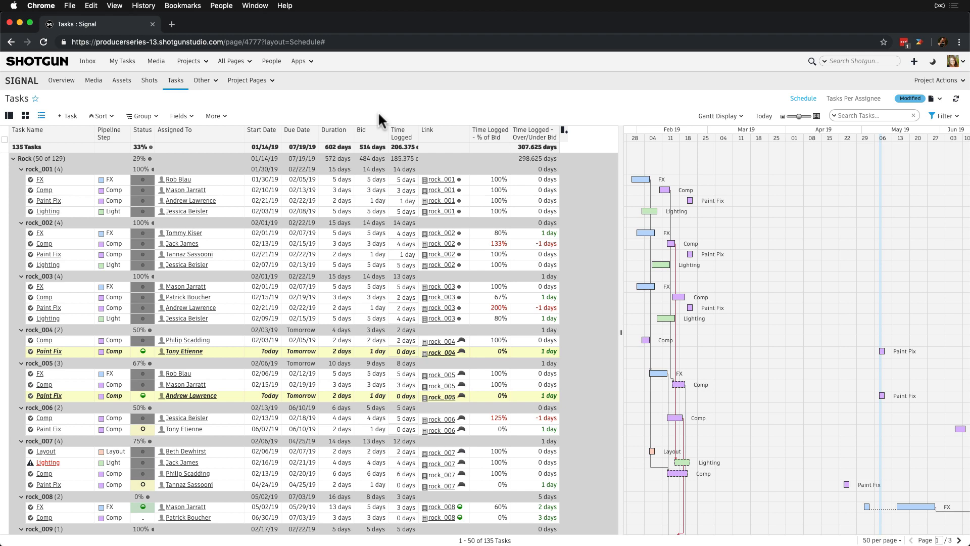
Set up a new task field named Skill Level Unit of type Float with display format 9.9.
left_click(182, 116)
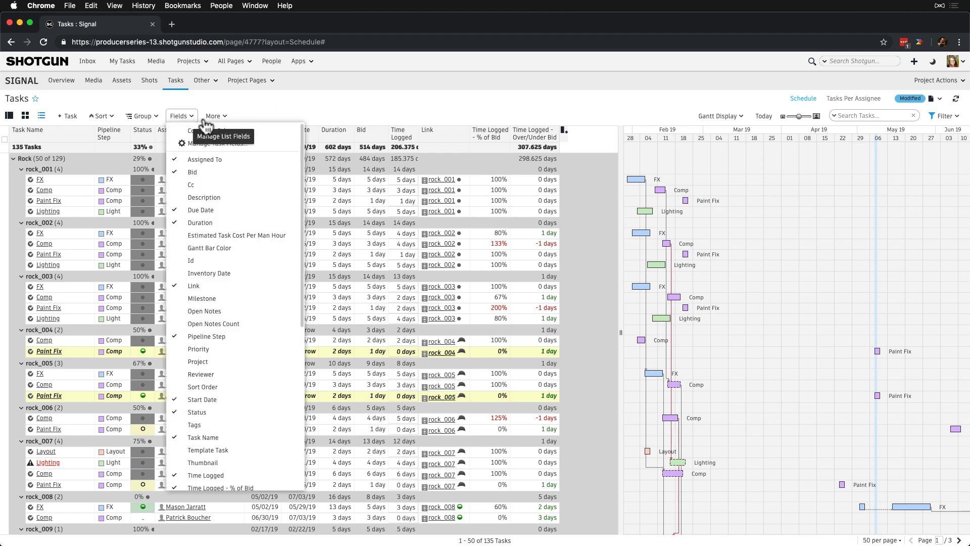
left_click(262, 147)
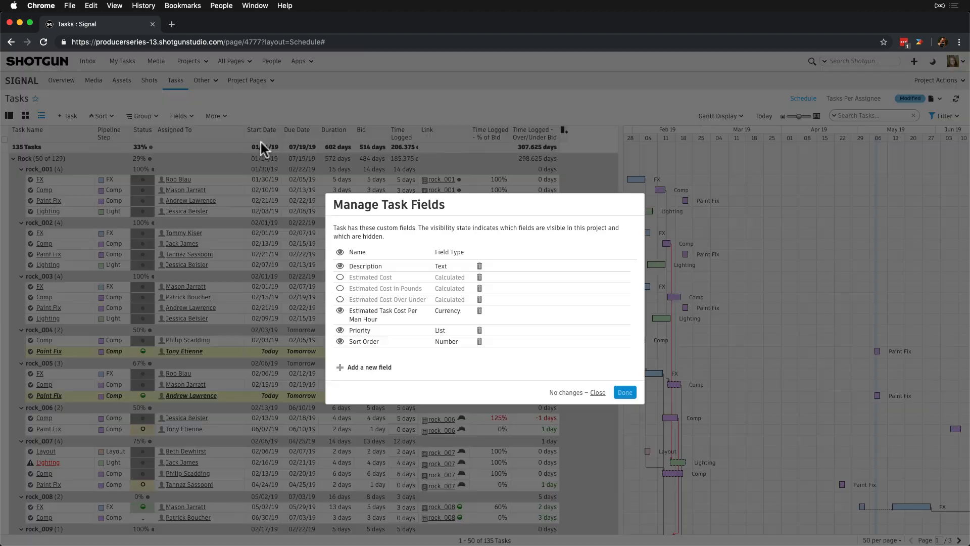
left_click(364, 367)
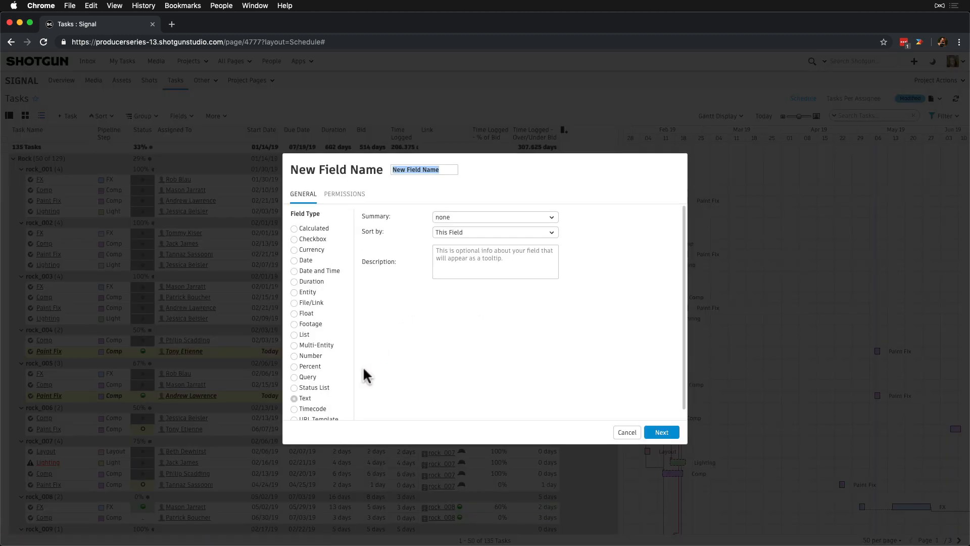
type("Skill Level Unit")
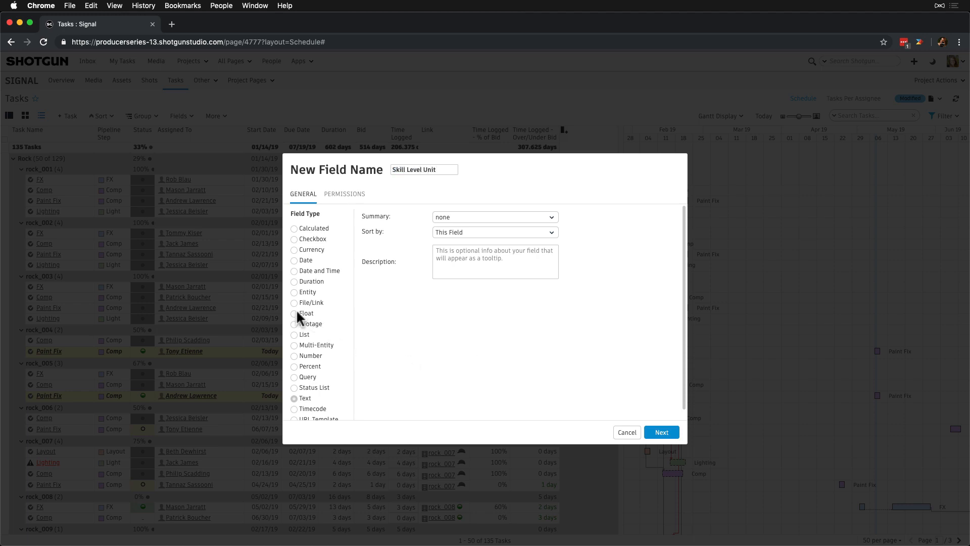
left_click(297, 314)
left_click(548, 217)
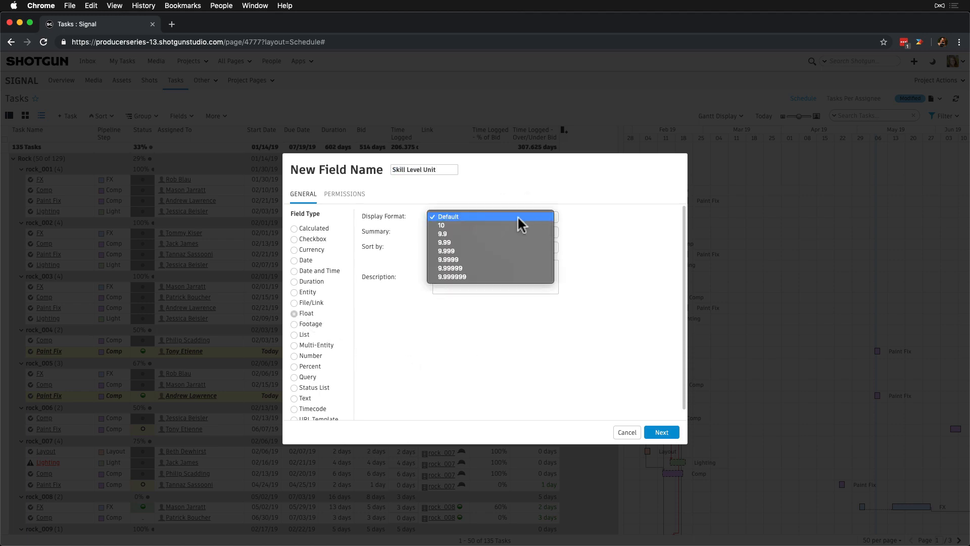
left_click(506, 232)
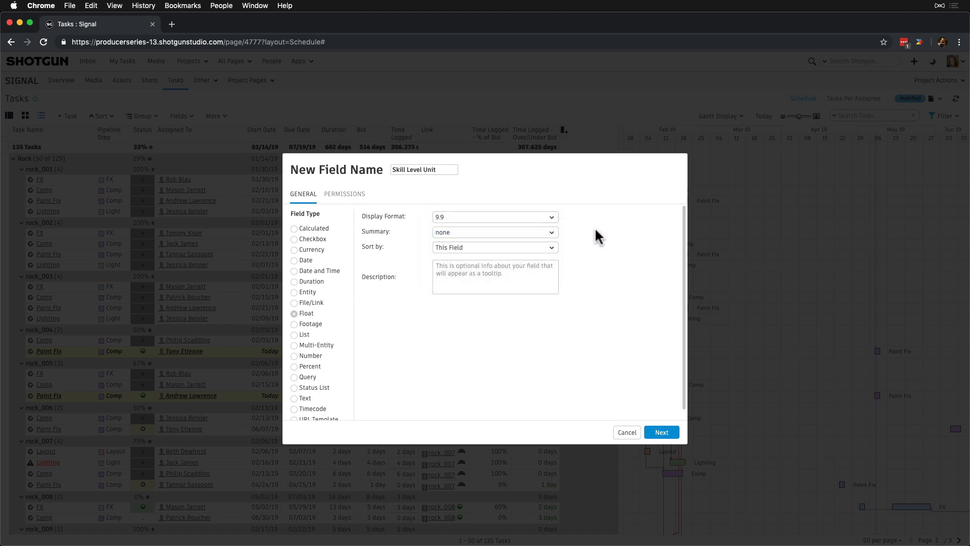
Describe the field as Junior = 2, Mid = 1.5, Senior = 1, and create it for all active projects.
type("Junior = 2")
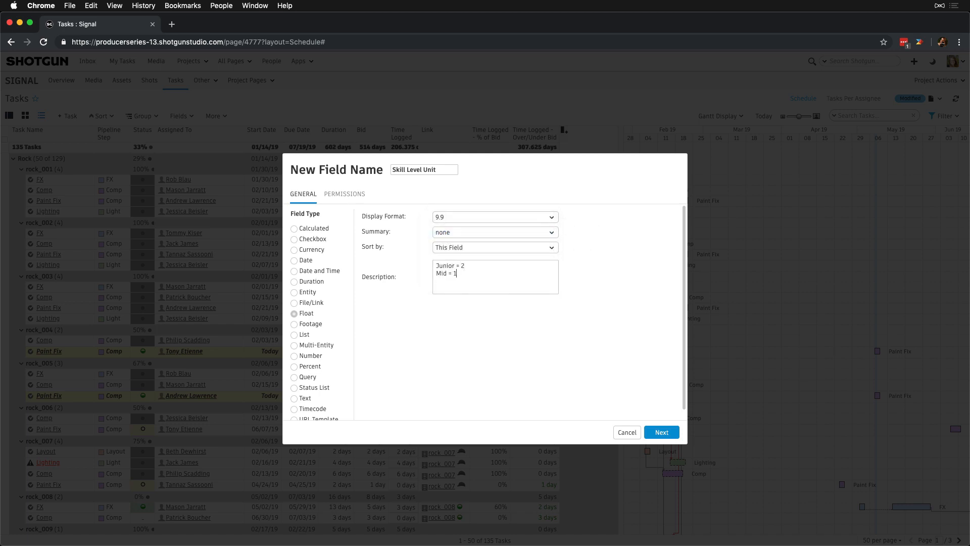
type("Senior = 1")
left_click(660, 433)
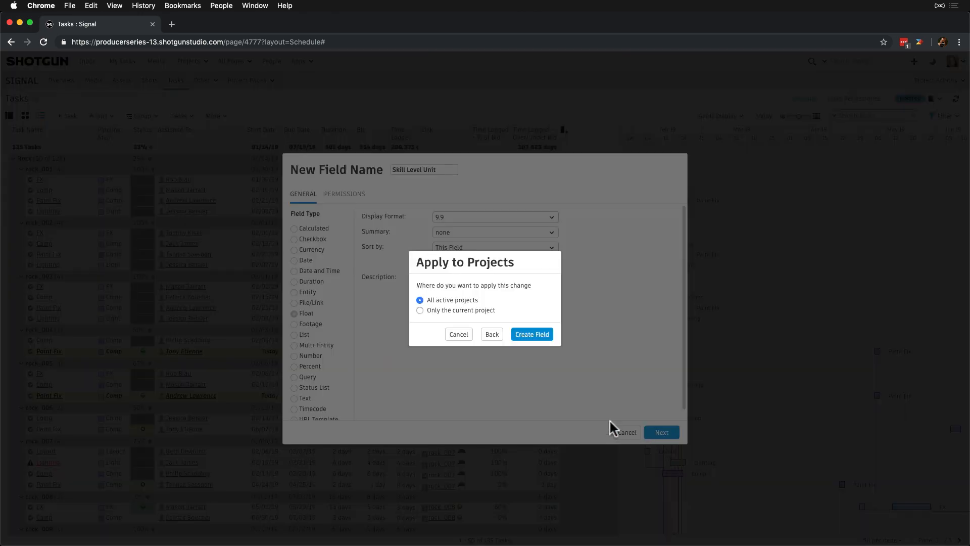
left_click(522, 334)
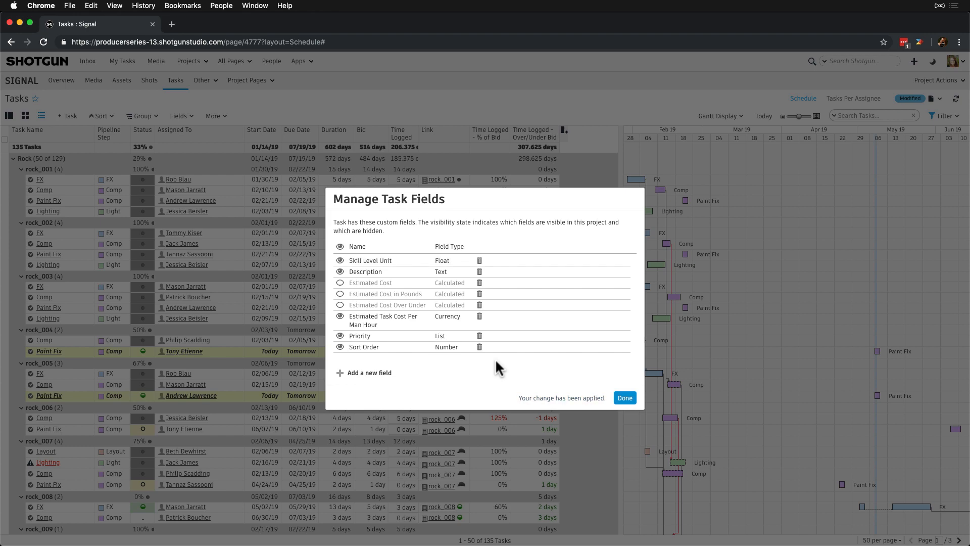
left_click(625, 399)
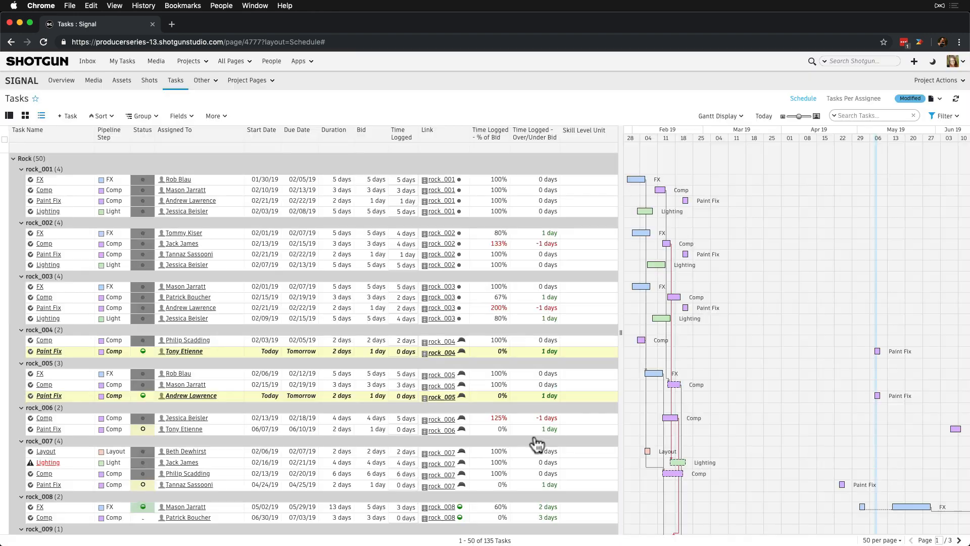
Fill in Skill Level Unit as 1, 2, 1.5, 2 for the rock_001 tasks and repeat those values for rock_002.
double_click(592, 181)
type("1")
key("Return")
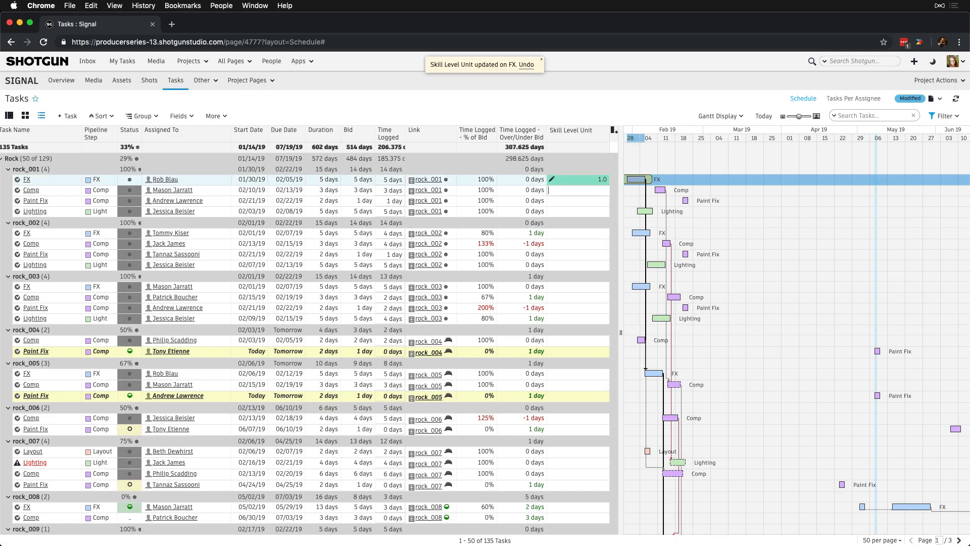
type("2")
key("Return")
type("1.5")
key("Return")
type("2 1 2 1.5 2")
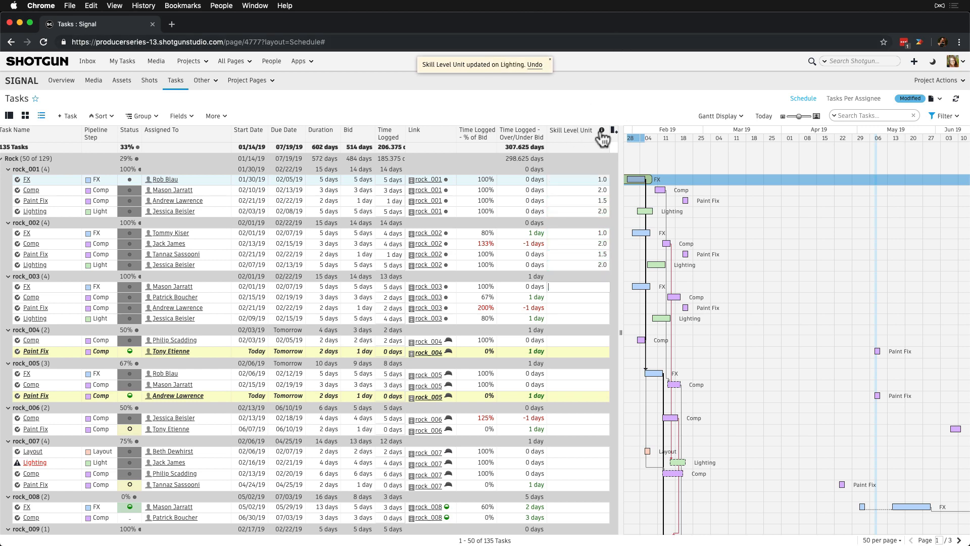
mouse_move(602, 133)
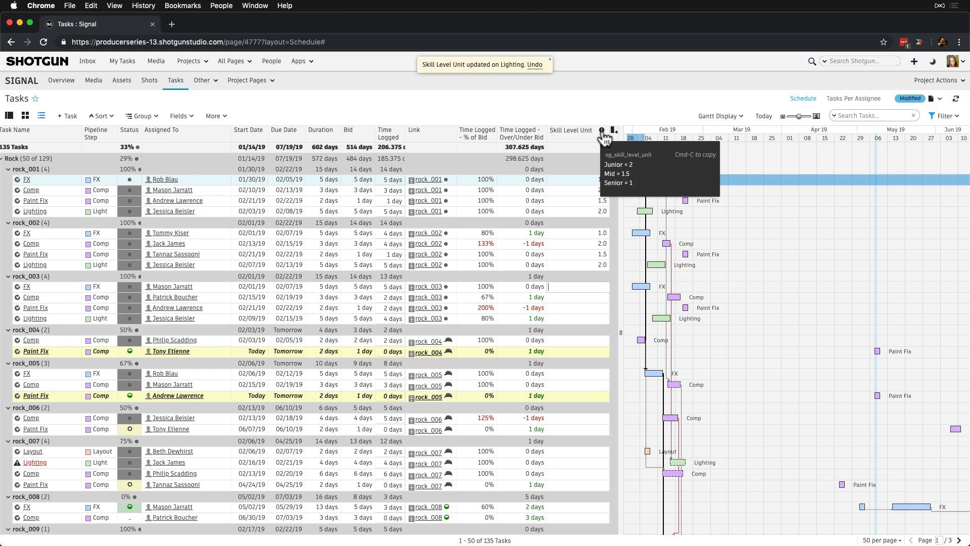
Start another new task field of type Calculated and name it Skill Level Unit Bid.
left_click(182, 117)
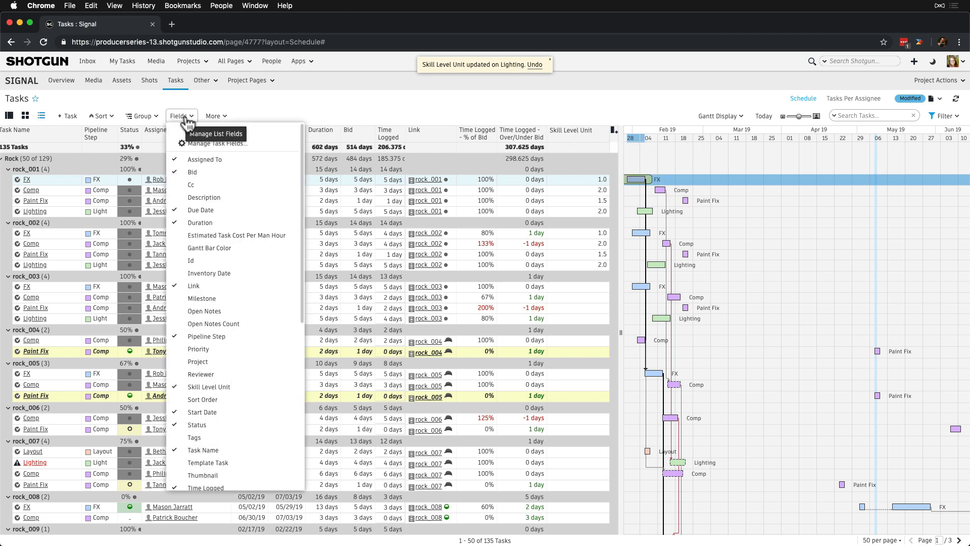
left_click(249, 143)
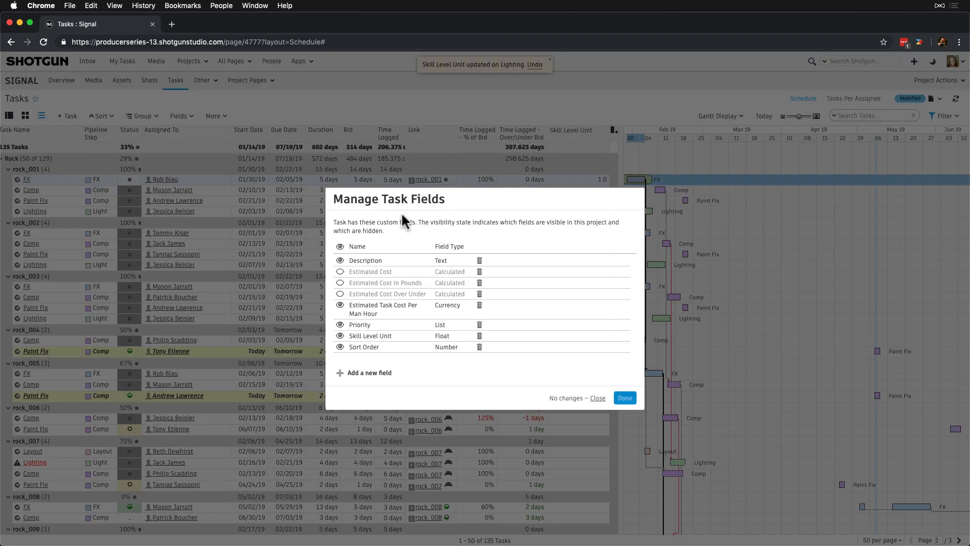
left_click(360, 374)
left_click(294, 228)
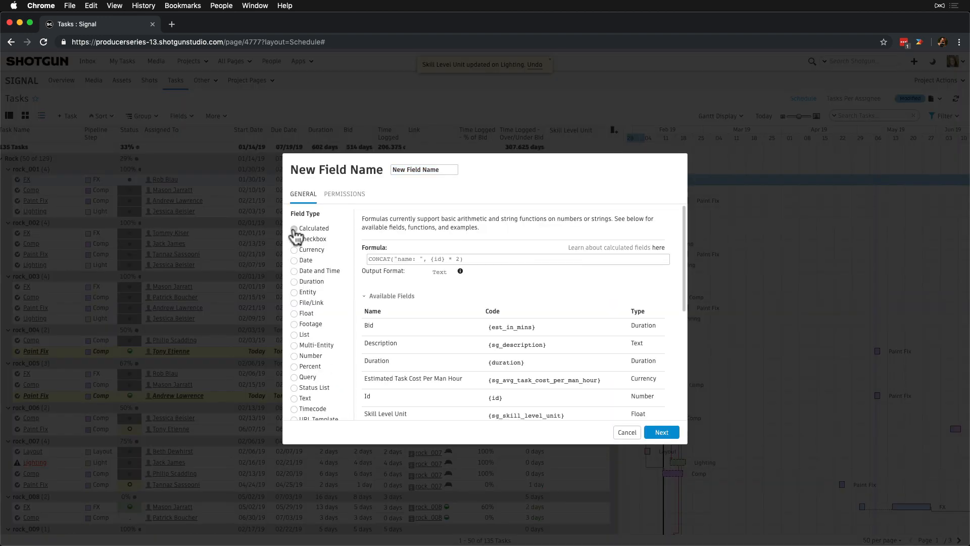
triple_click(413, 170)
type("Skill Level Unit Bid")
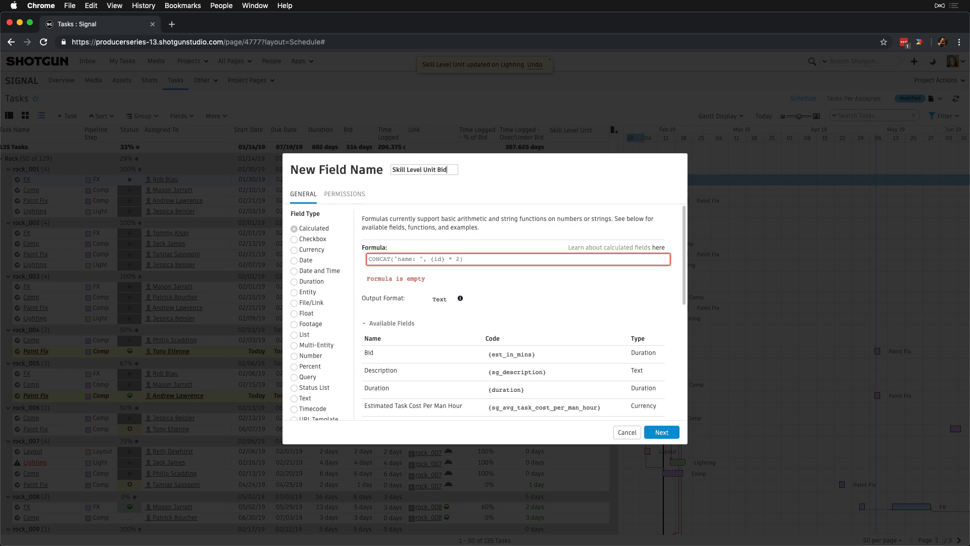
Set the calculated field's formula to {est_in_mins} * {sg_skill_level_unit} using the listed field codes.
left_click_drag(537, 355, 489, 356)
key("ctrl+c")
left_click(443, 260)
key("ctrl+v")
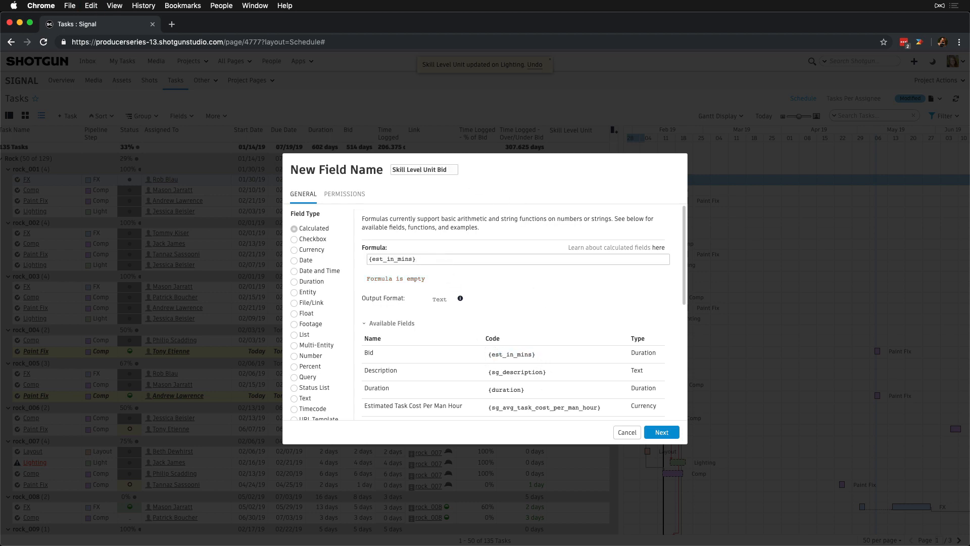
type("*")
scroll(478, 310, "down", 3)
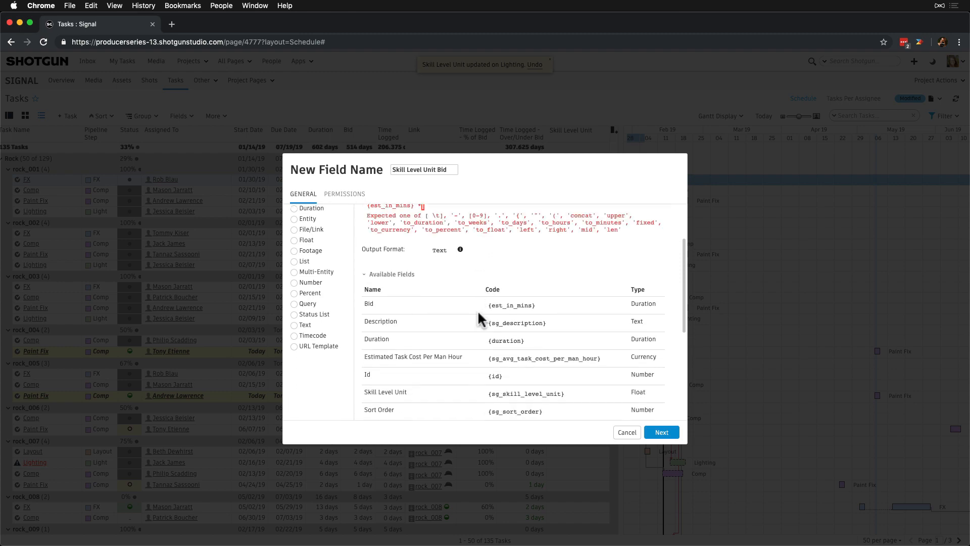
scroll(478, 310, "down", 3)
left_click_drag(488, 268, 566, 268)
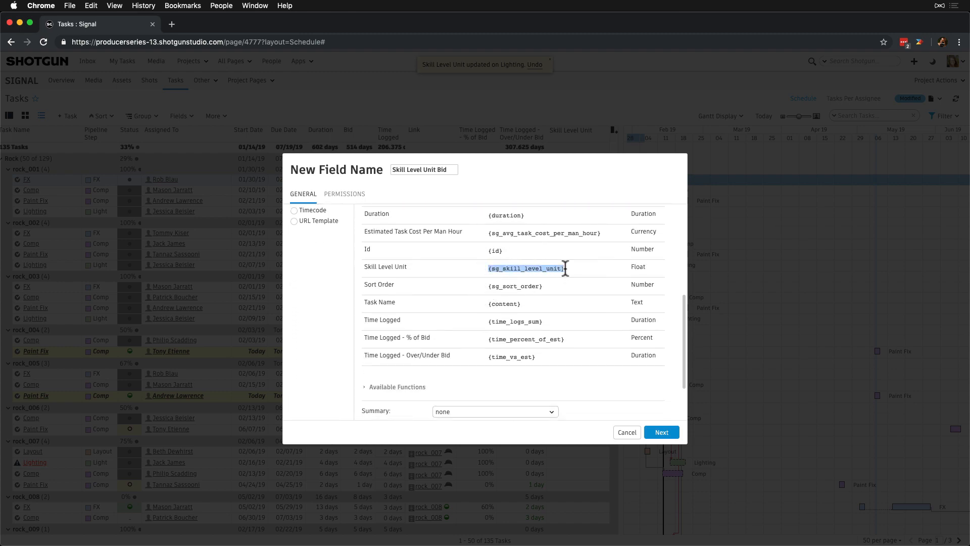
key("ctrl+c")
scroll(565, 267, "up", 6)
left_click(466, 260)
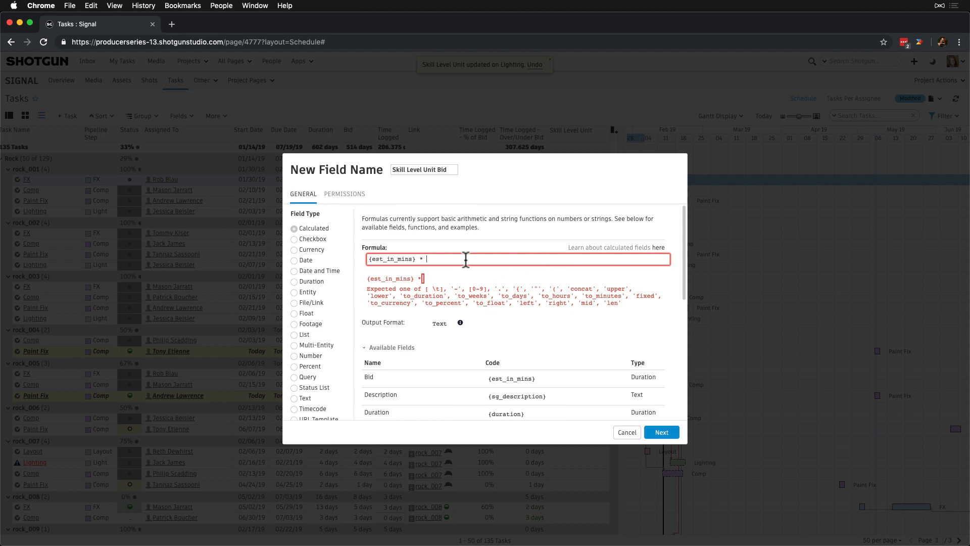
key("ctrl+v")
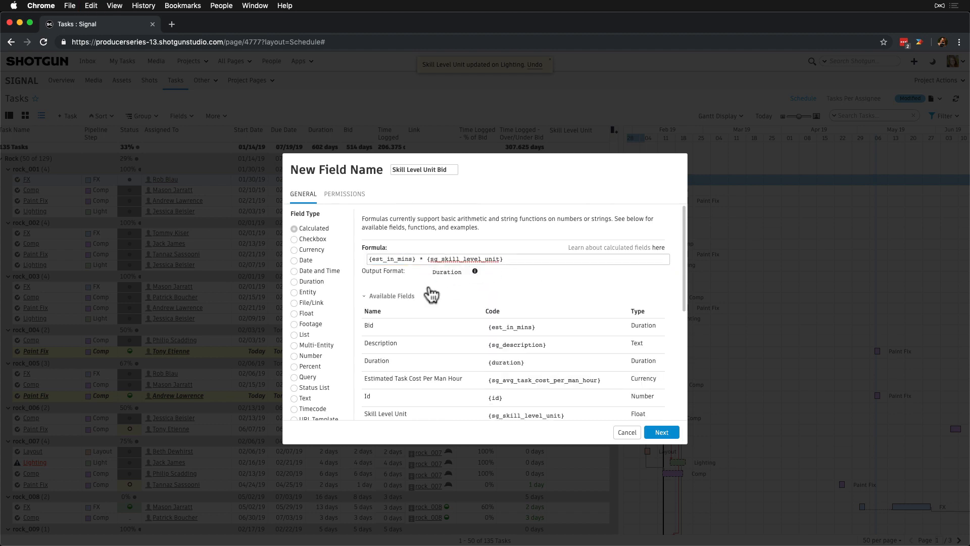
Set the calculated field's summary to sum and describe it as "Bid multiplied by the skill level unit.".
scroll(431, 294, "down", 8)
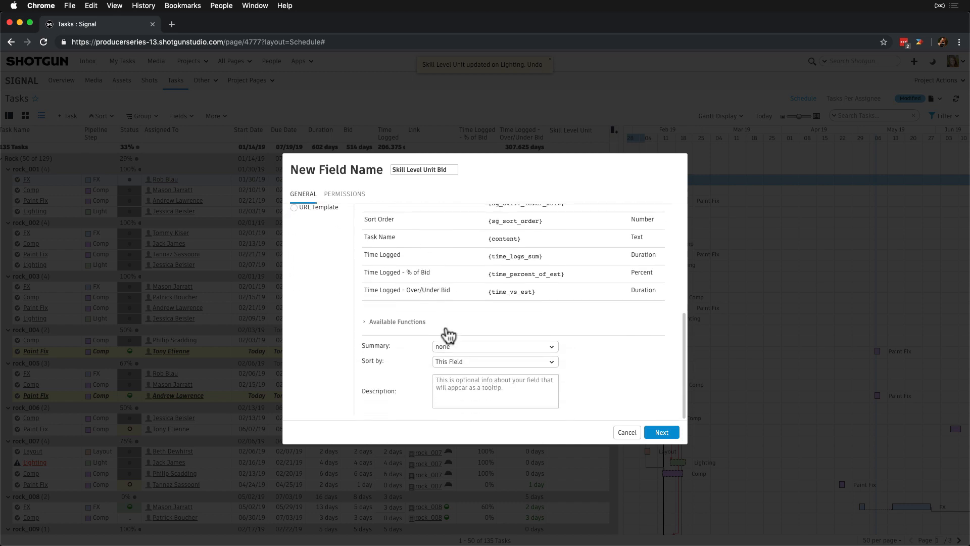
left_click(531, 346)
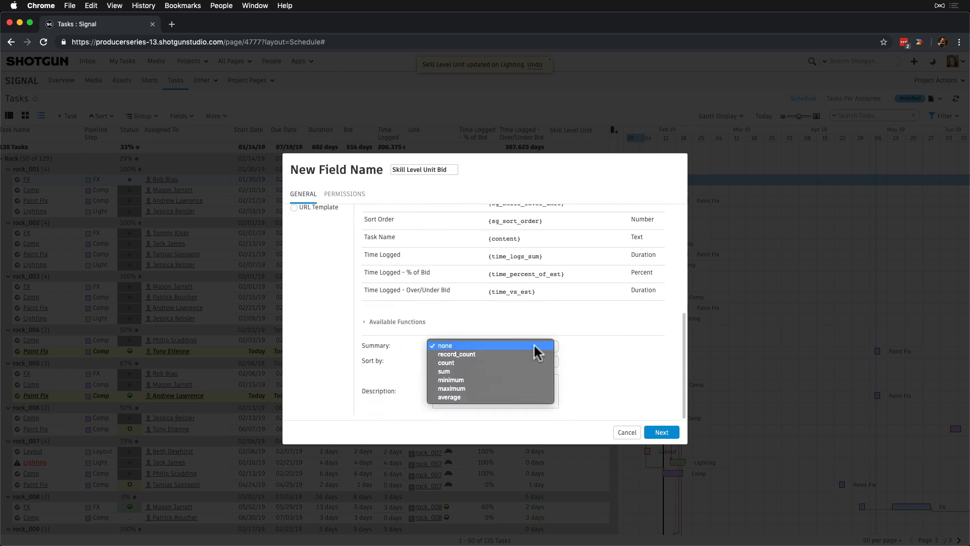
left_click(496, 372)
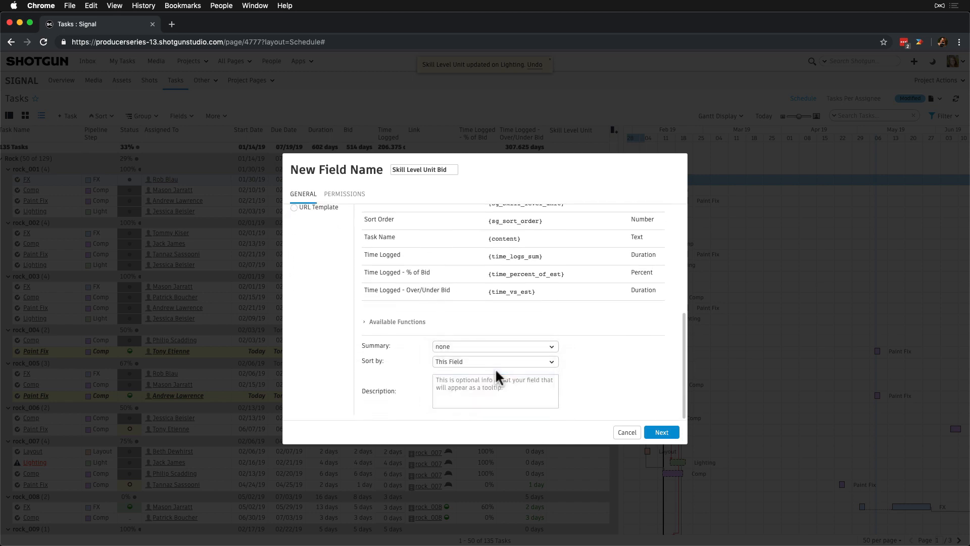
left_click(464, 383)
type("Bid multiplied by the")
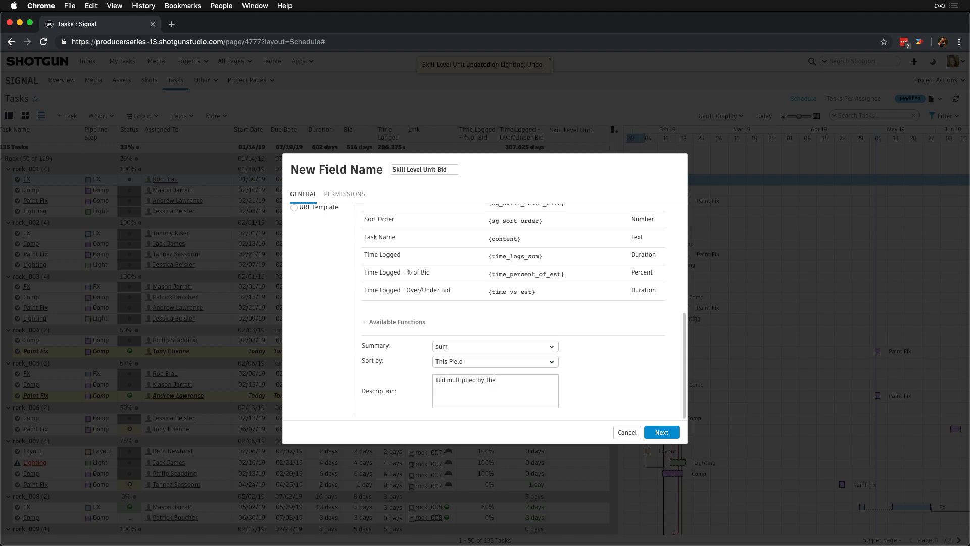
type(" skill level unit.")
Create the Skill Level Unit Bid field for all active projects and finish managing the task fields.
left_click(661, 433)
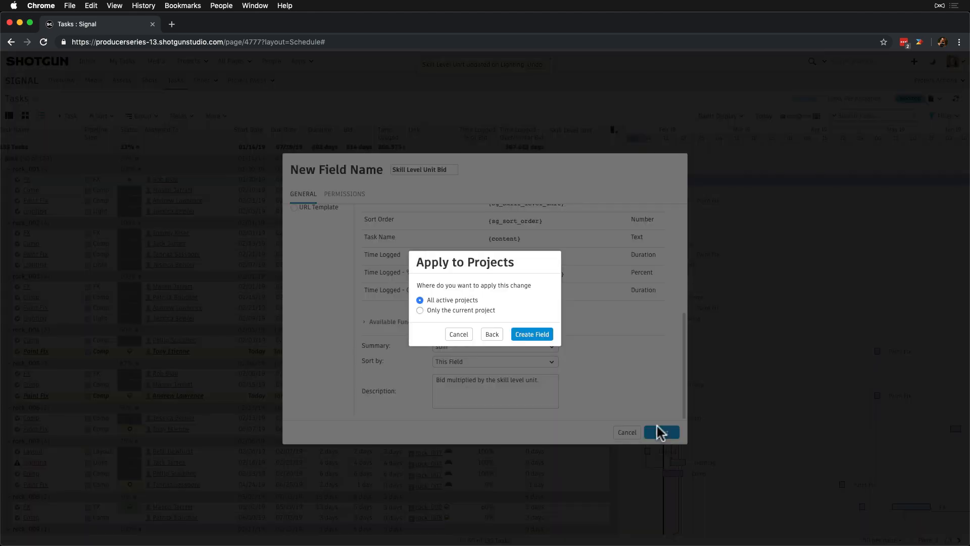
left_click(533, 335)
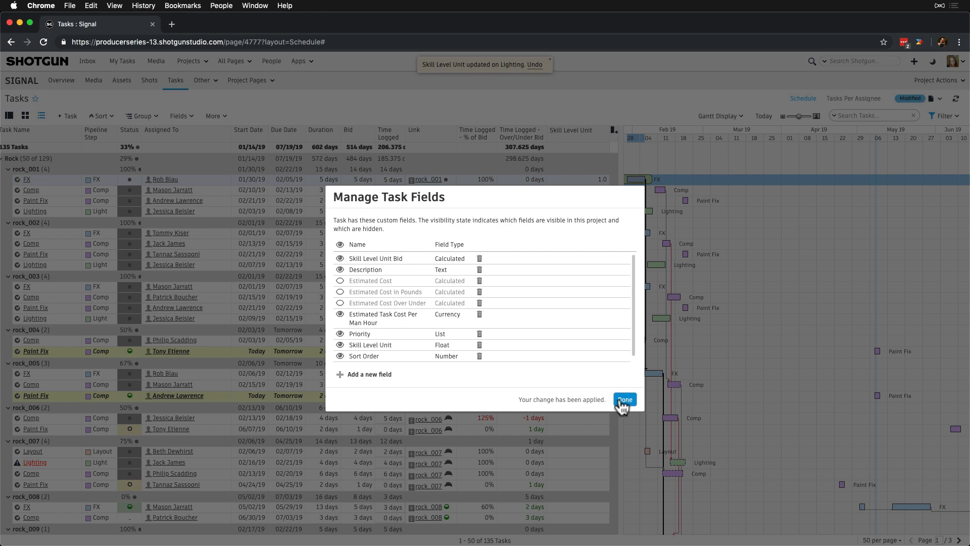
left_click(625, 400)
Widen the task list and reorder its columns so Skill Level Unit and Skill Level Unit Bid directly follow Bid.
left_click_drag(625, 329, 725, 322)
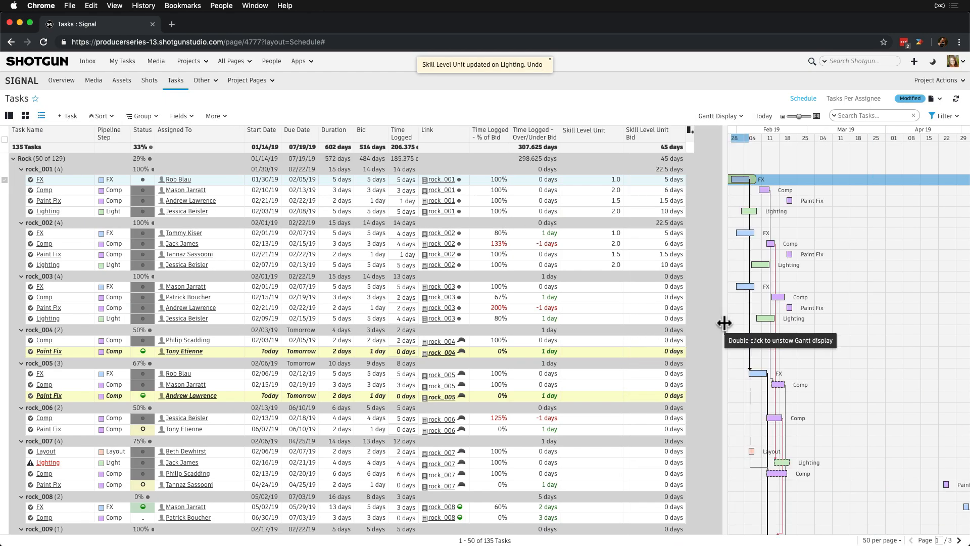
left_click_drag(649, 132, 401, 132)
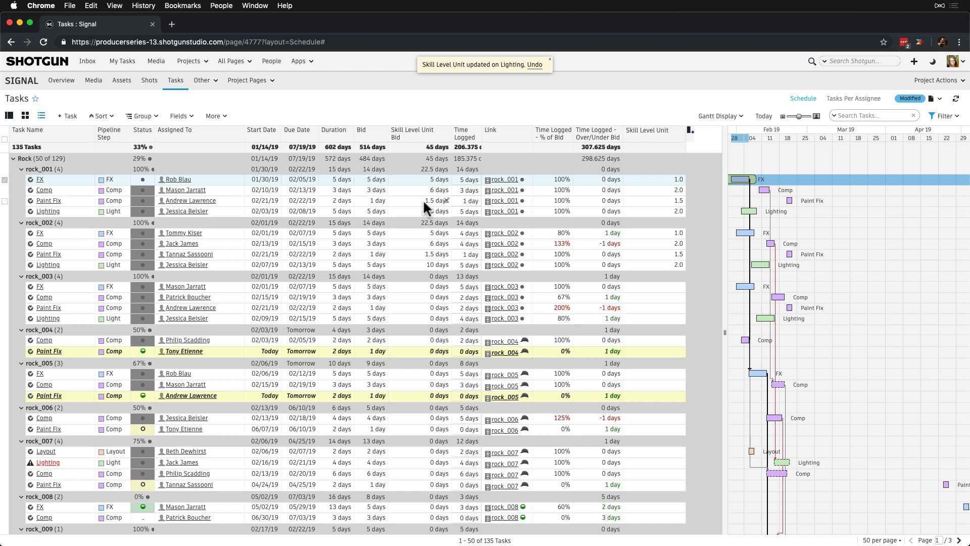
mouse_move(644, 134)
left_mouse_down()
mouse_move(379, 132)
mouse_move(427, 133)
left_mouse_up()
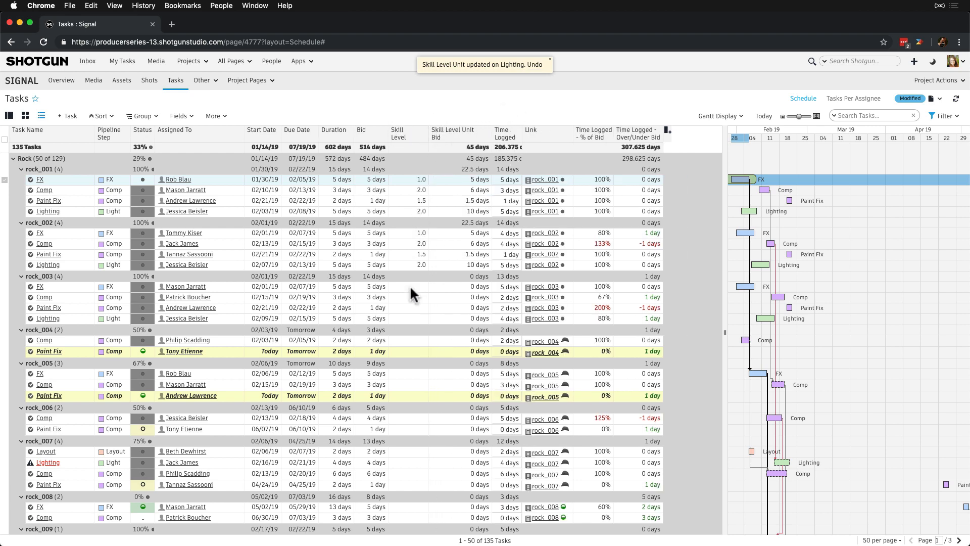
Show the Estimated Task Cost Per Man Hour column and widen the task list to make room for more columns.
left_click(182, 115)
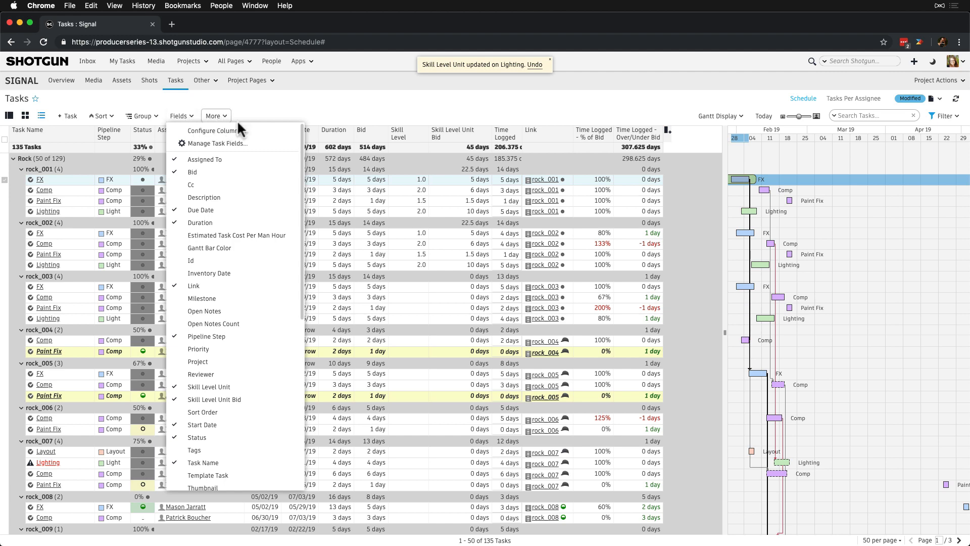
left_click(286, 236)
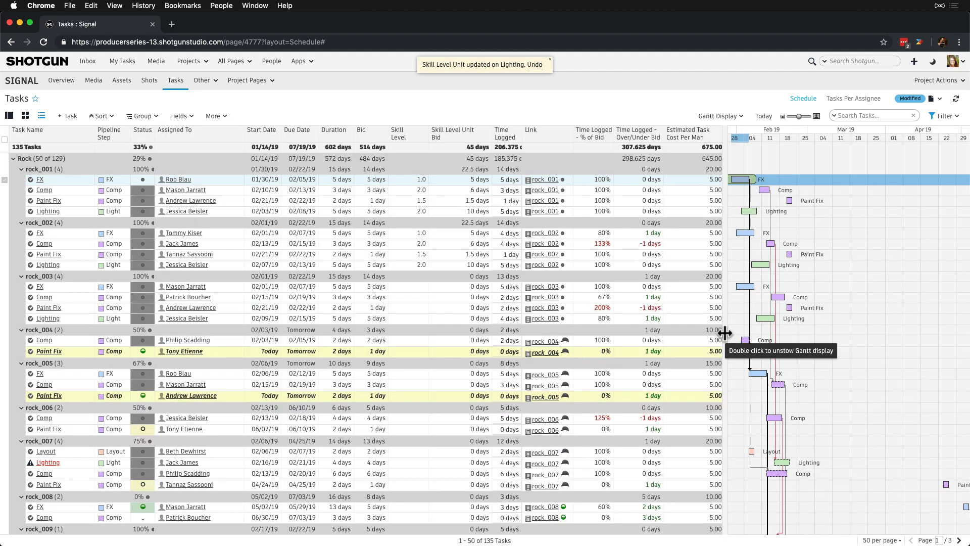
left_click_drag(725, 332, 777, 333)
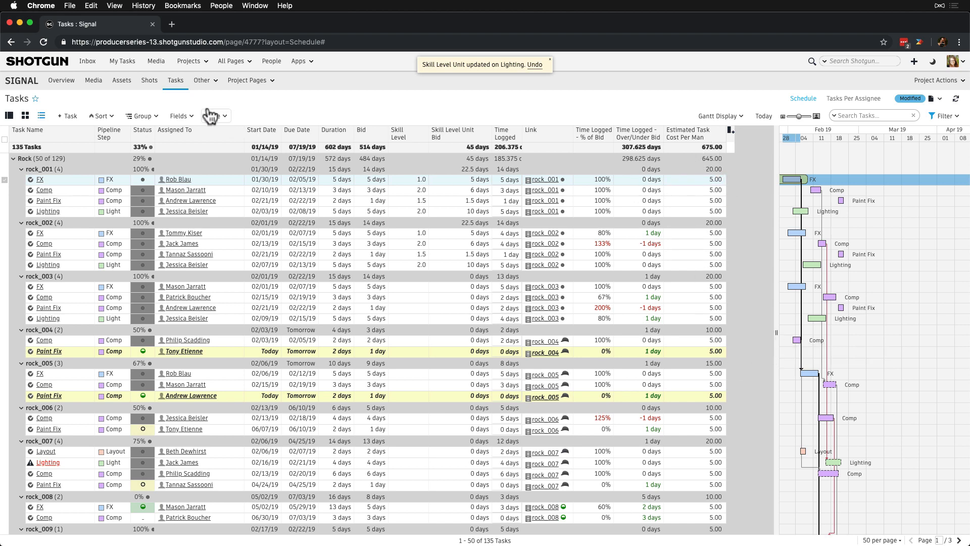
Start a new task field of type Calculated and name it Estimated Task Cost.
left_click(182, 116)
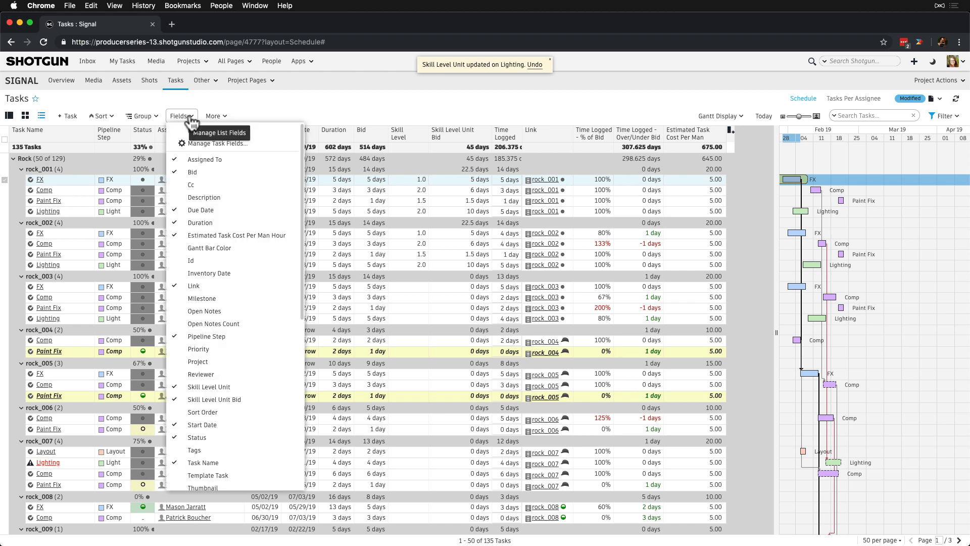
left_click(256, 144)
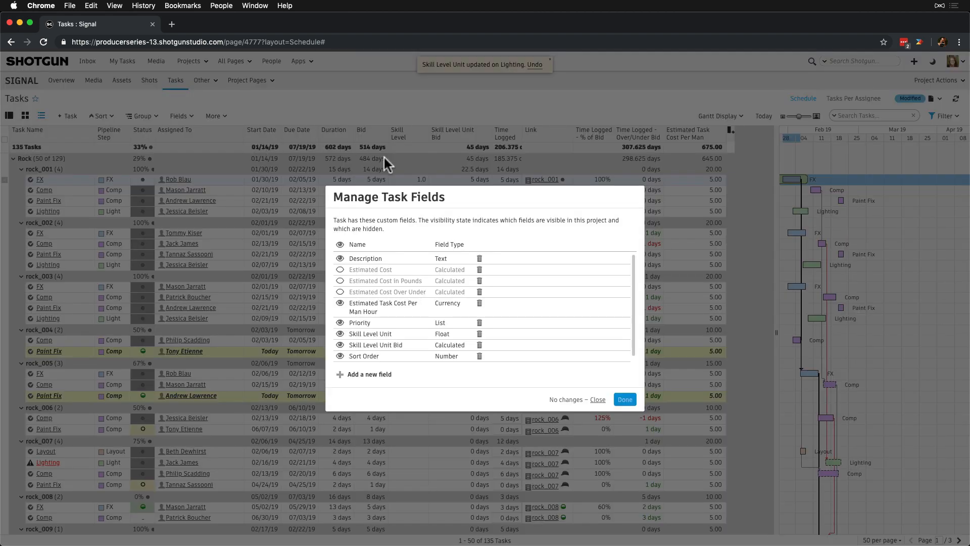
left_click(364, 375)
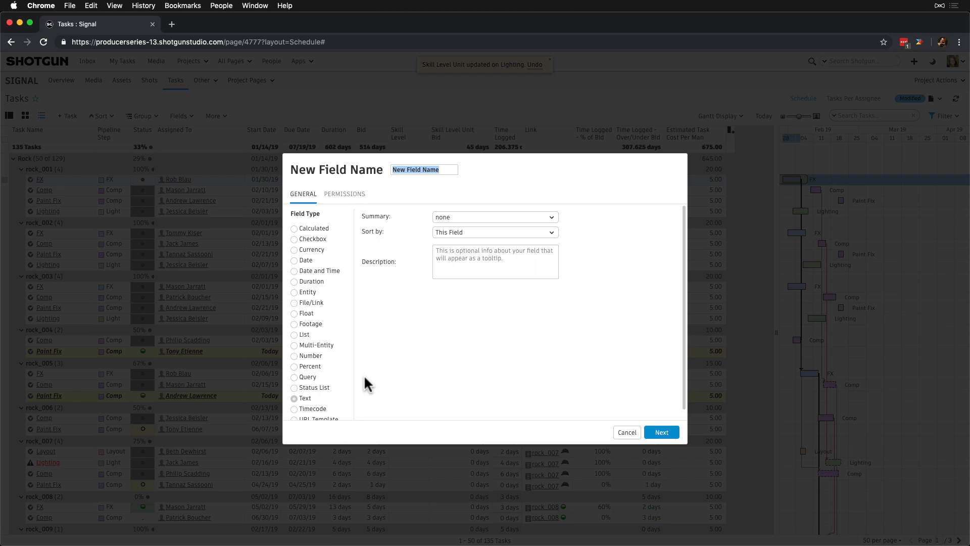
left_click(296, 229)
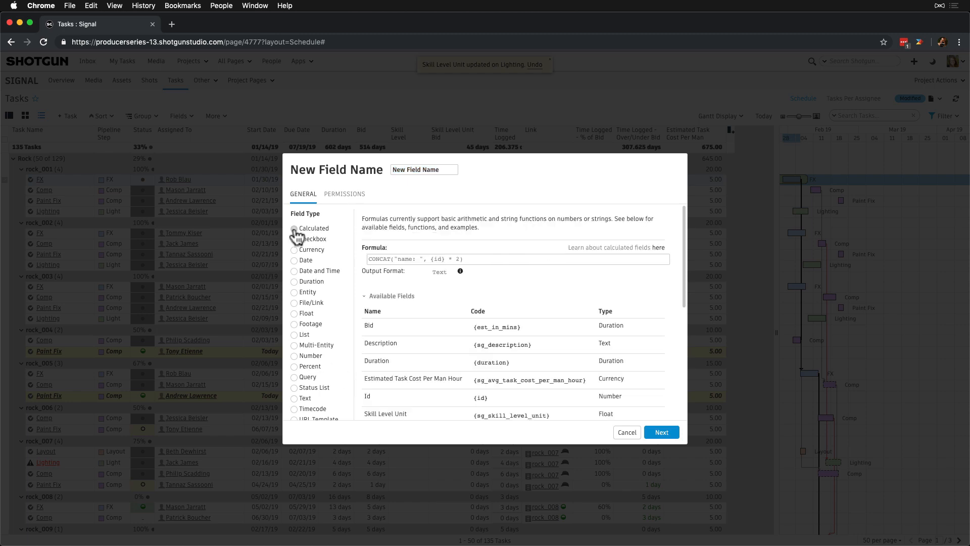
double_click(423, 170)
triple_click(422, 171)
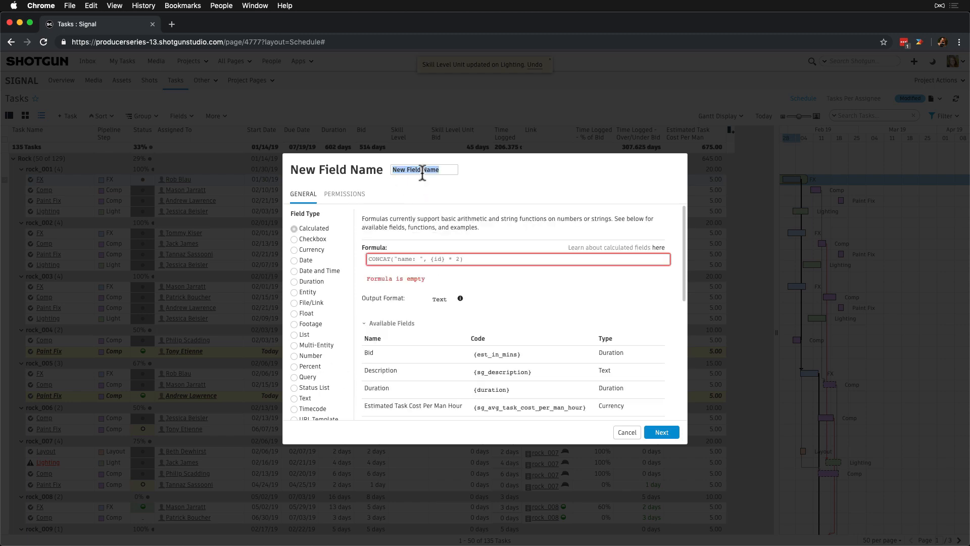
type("Estimated Task Cost")
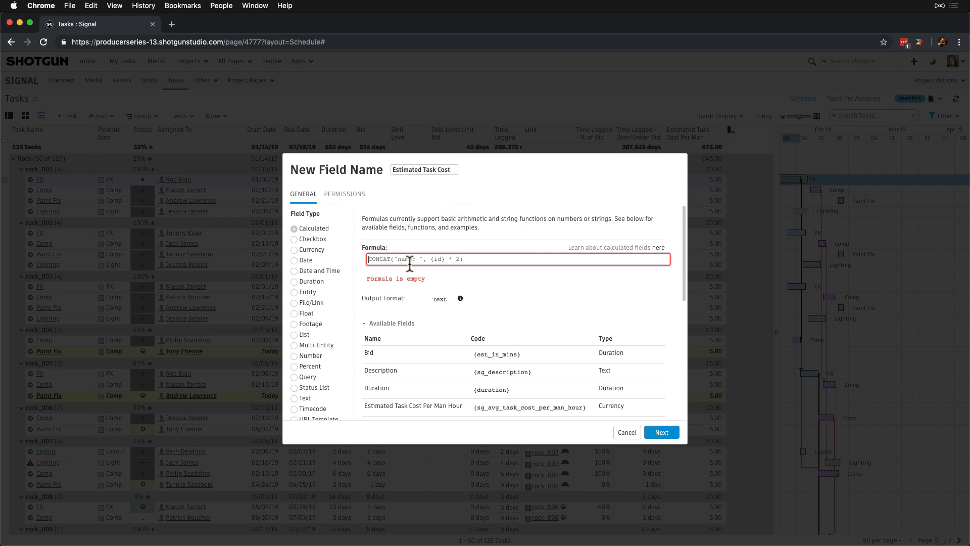
Copy the TO_HOURS({a_duration}) example from the available functions into the field's formula.
left_click(367, 325)
left_click(373, 350)
scroll(368, 344, "down", 10)
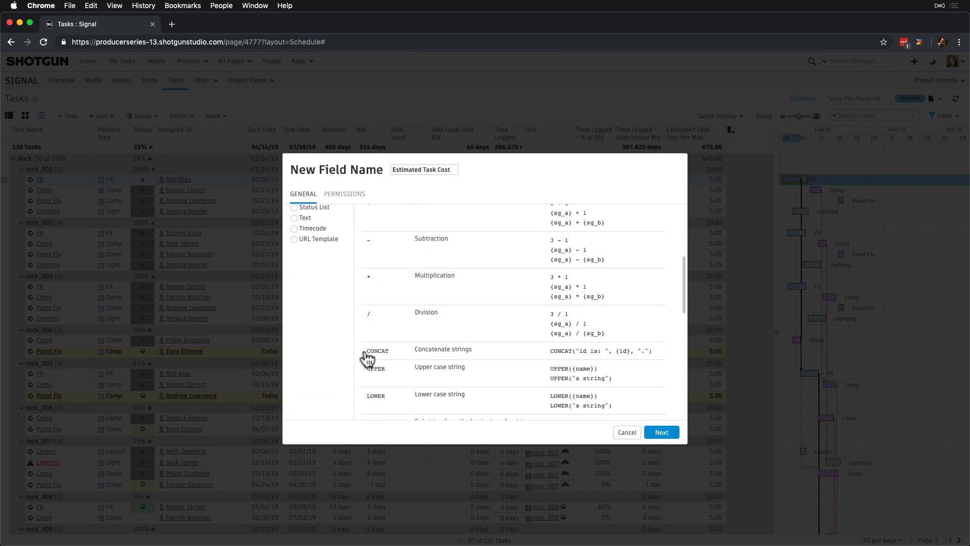
scroll(367, 359, "down", 3)
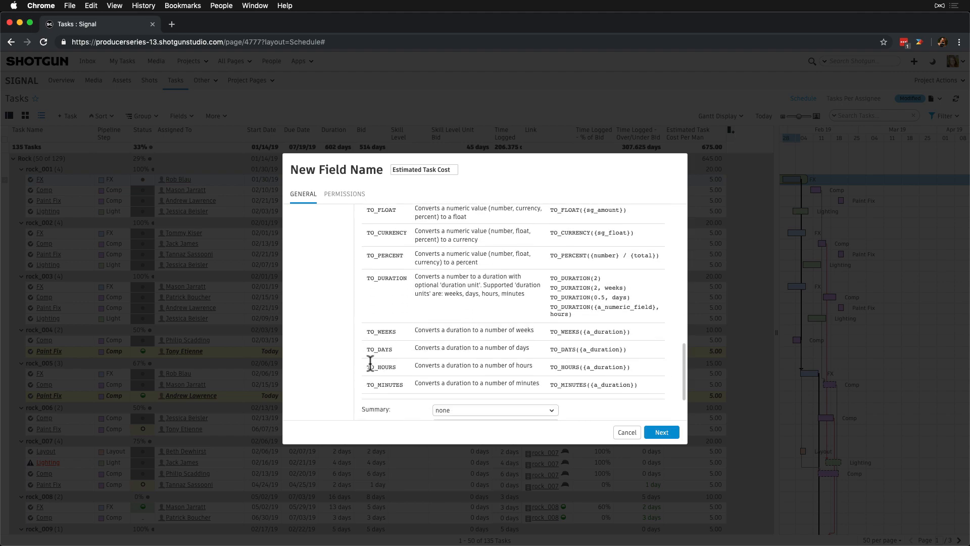
double_click(374, 366)
left_click_drag(635, 367, 551, 367)
key("super+c")
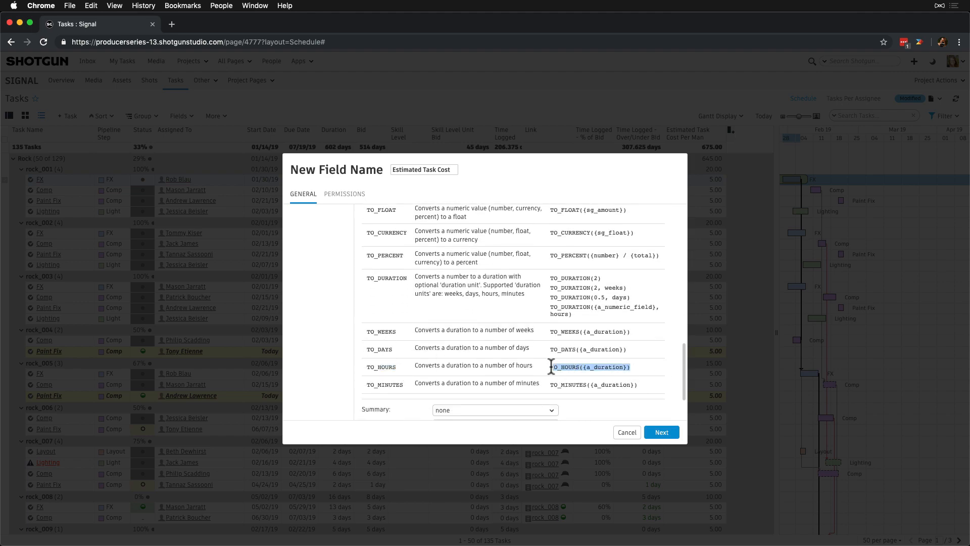
scroll(553, 366, "up", 10)
left_click(415, 259)
key("super+v")
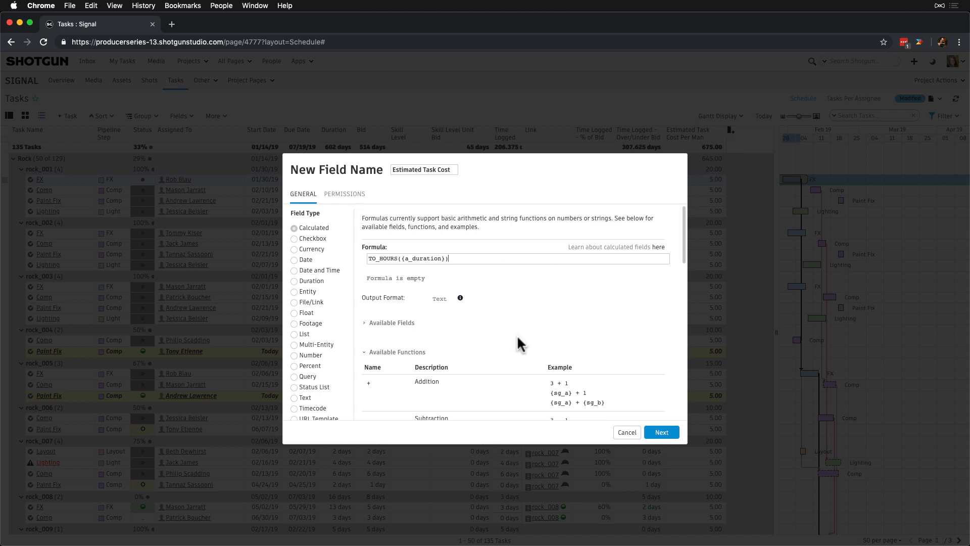
Replace {a_duration} in the formula with the Bid code {est_in_mins} and add a multiplication sign after the function.
scroll(517, 344, "down", 3)
left_click(389, 262)
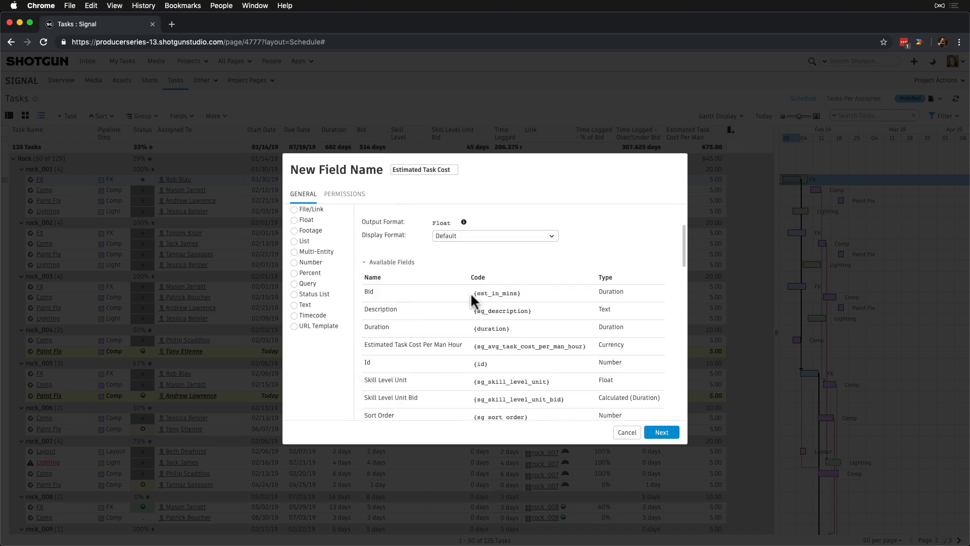
left_click_drag(473, 293, 523, 293)
key("super+c")
scroll(523, 293, "up", 3)
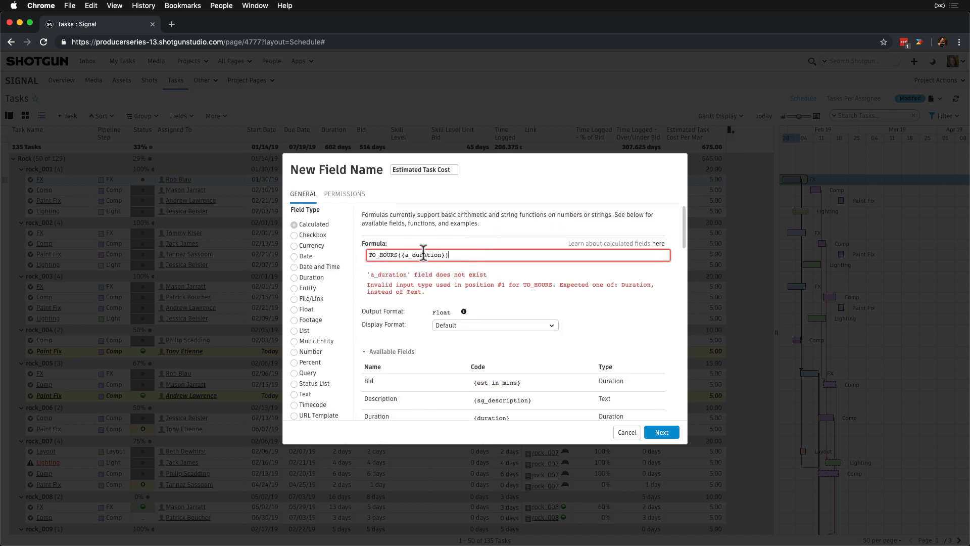
left_click_drag(402, 254, 445, 255)
key("super+v")
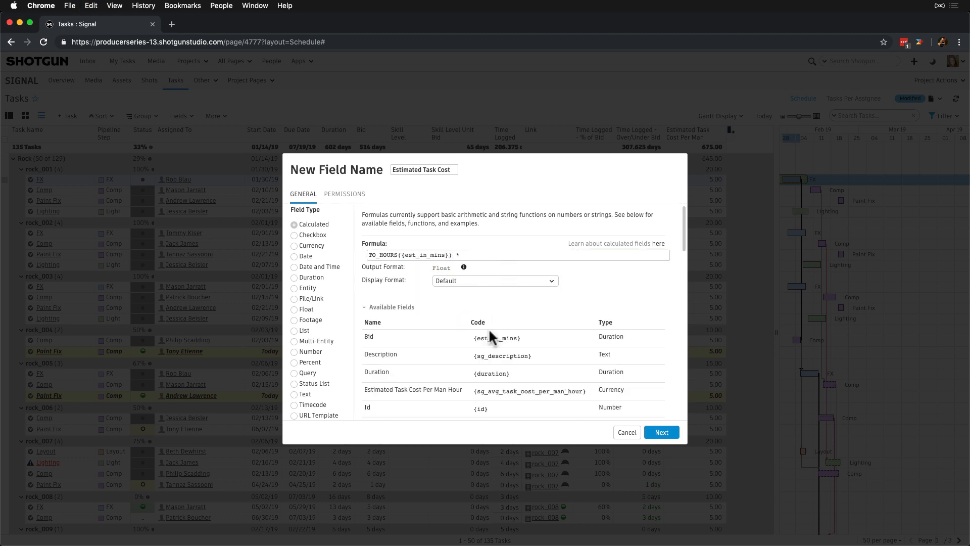
Complete the formula as TO_HOURS({est_in_mins}) * {sg_avg_task_cost_per_man_hour} using the listed code for cost per man hour.
scroll(480, 354, "down", 2)
left_click_drag(474, 379, 587, 379)
key("super+c")
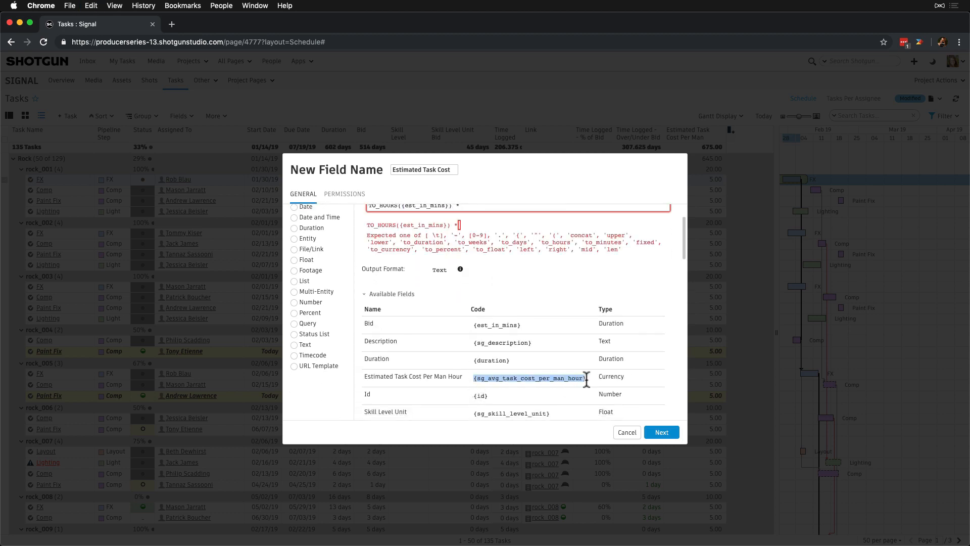
scroll(556, 313, "up", 2)
left_click(529, 258)
key("super+v")
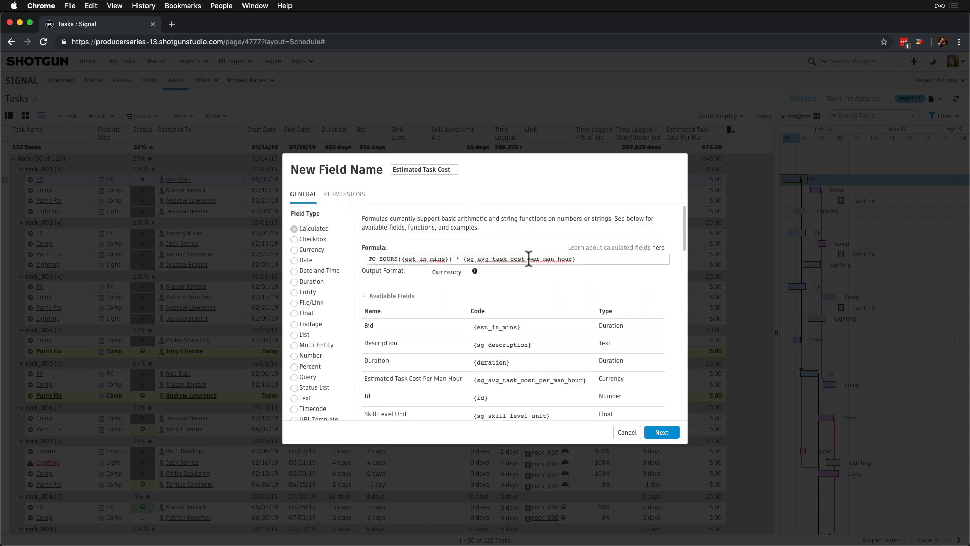
Set the Estimated Task Cost summary to sum and describe the field as "Estimated Task Cost multiplied by the bid.".
left_click(396, 297)
left_click(376, 327)
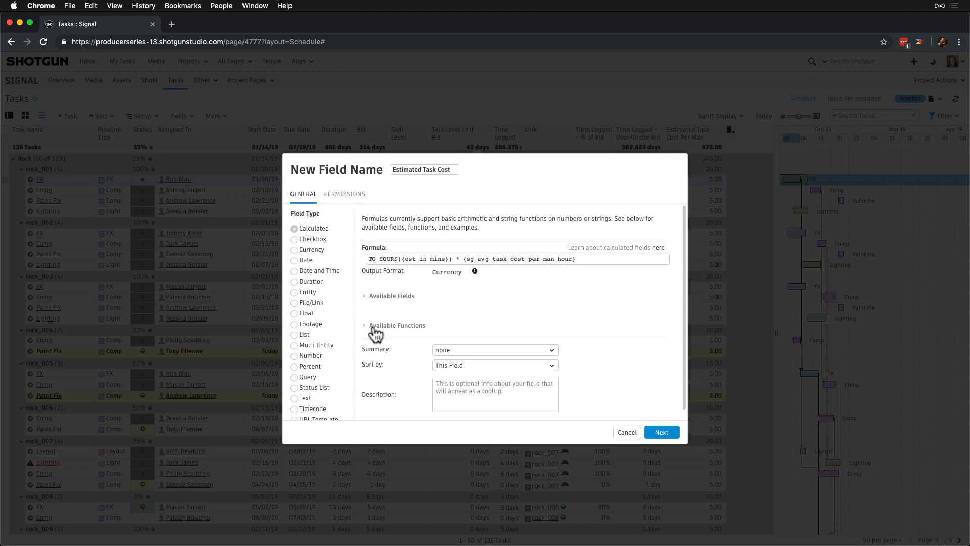
left_click(528, 351)
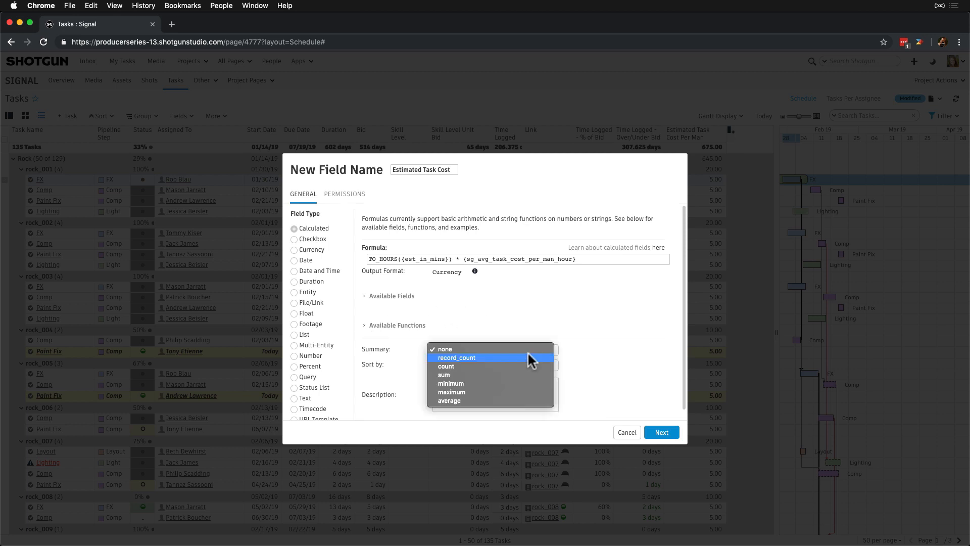
left_click(496, 375)
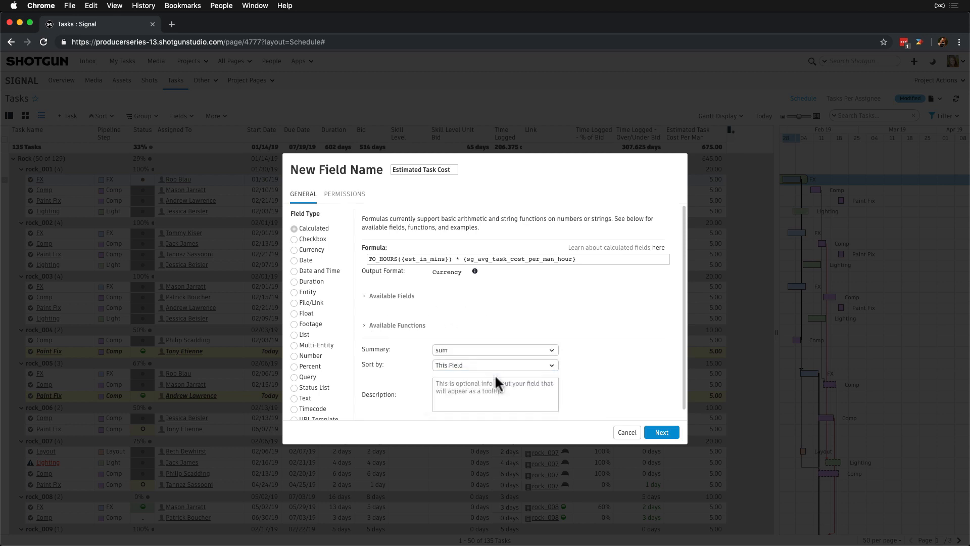
left_click(464, 388)
type("Estimated Tas")
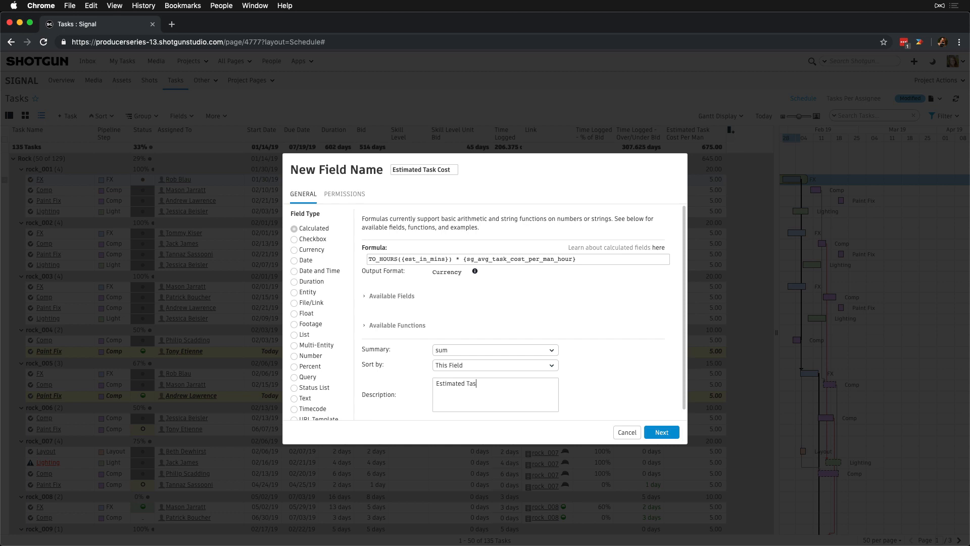
type("k Cost multiplied by the bid.")
Restrict both seeing and editing the field to Admin, removing the permissions of Artist, Manager, Supervisor and Vendor.
left_click(353, 196)
left_click(315, 250)
left_click(314, 262)
left_click(315, 273)
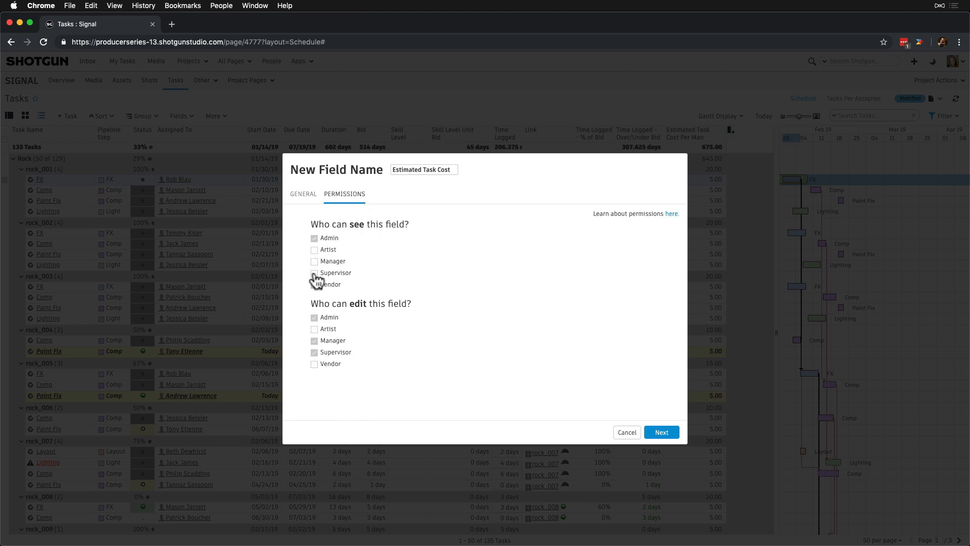
left_click(315, 285)
left_click(315, 341)
left_click(315, 353)
Create the Estimated Task Cost field for all active projects and finish managing the task fields.
left_click(661, 433)
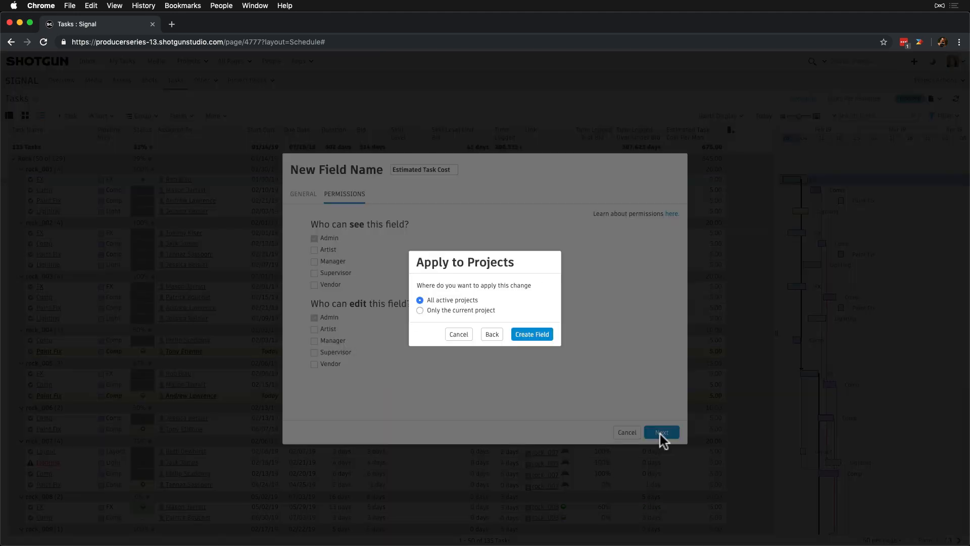
left_click(534, 335)
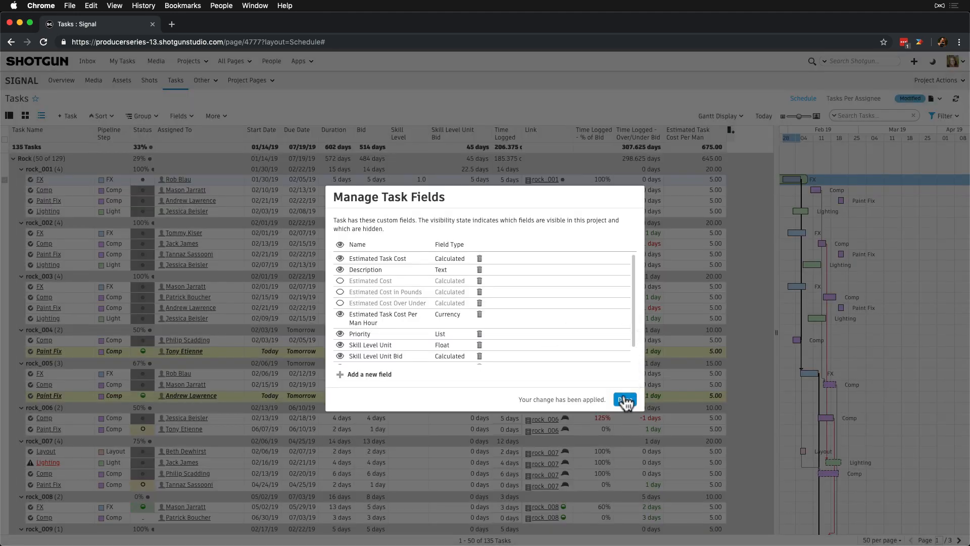
left_click(625, 400)
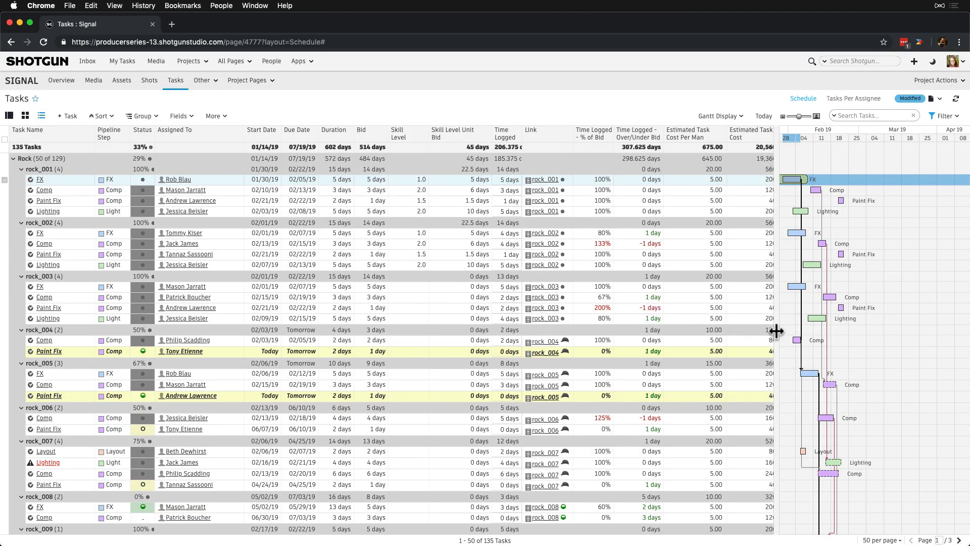
Widen the task list beside the Gantt chart and start a new calculated task field named "Estimated Task Cost Over Under".
left_click_drag(776, 331, 811, 330)
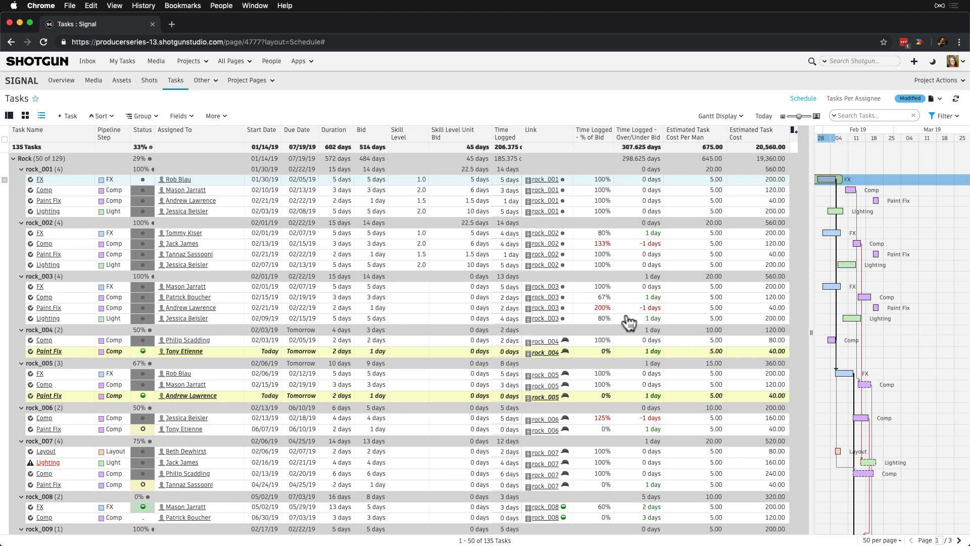
left_click(181, 117)
left_click(248, 144)
left_click(366, 374)
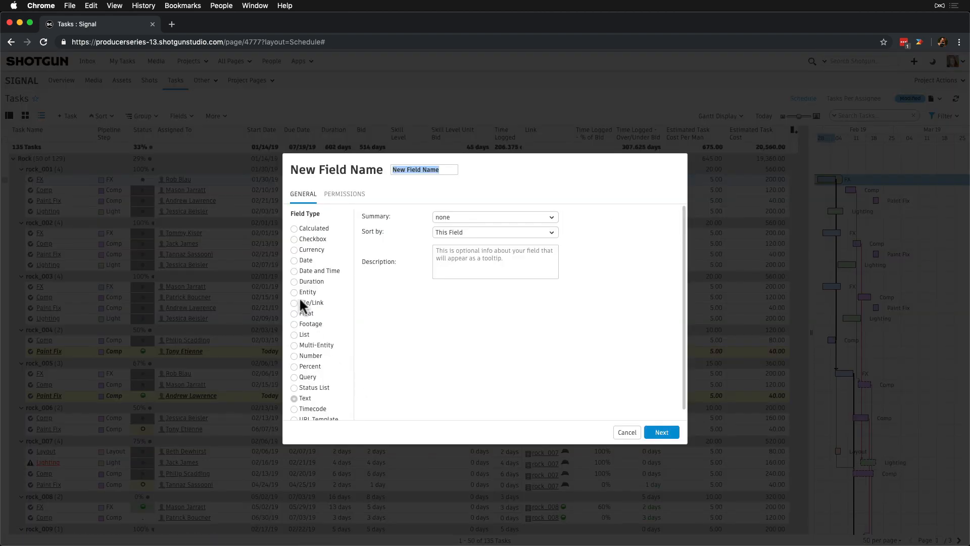
left_click(295, 229)
left_click(412, 169)
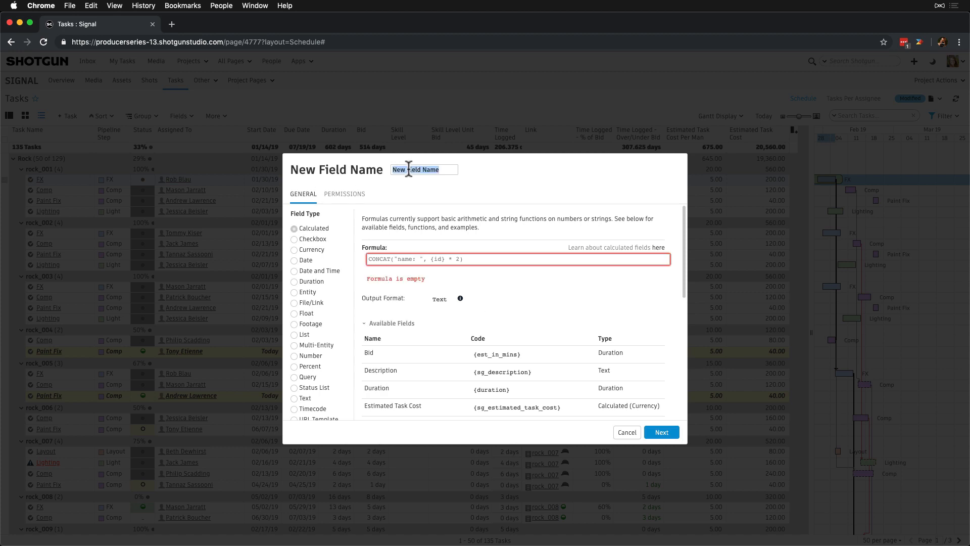
type("Estimated Task Cost Over Under")
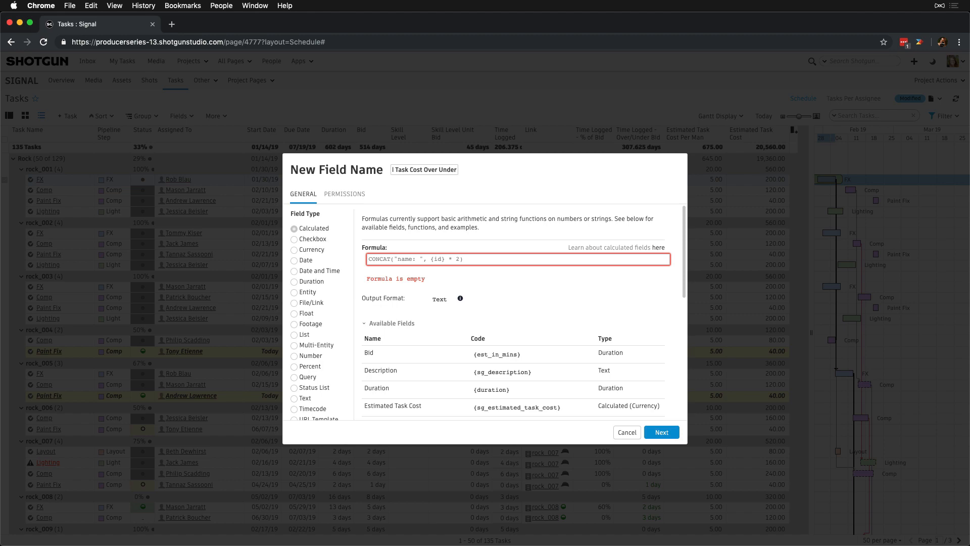
Copy the TO_HOURS({a_duration}) example from the available functions into the field's formula.
left_click(428, 260)
left_click(427, 323)
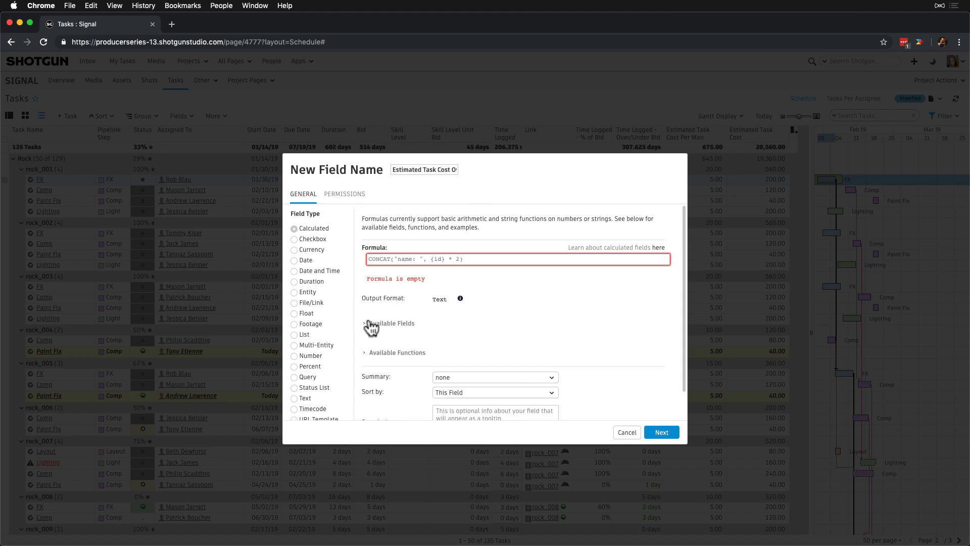
left_click(426, 354)
scroll(440, 364, "down", 10)
scroll(439, 364, "down", 5)
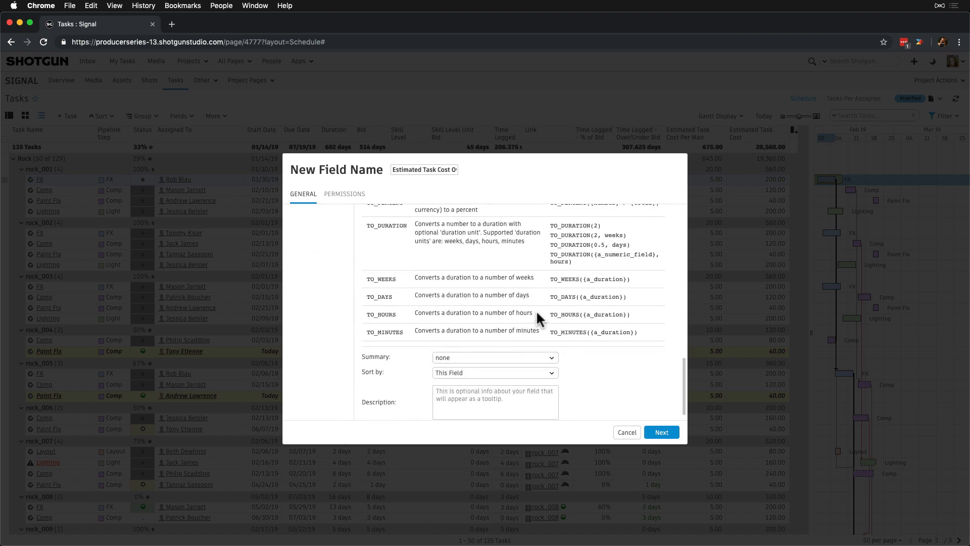
left_click_drag(551, 314, 603, 314)
key("super+c")
scroll(537, 267, "up", 15)
left_click(433, 259)
key("super+v")
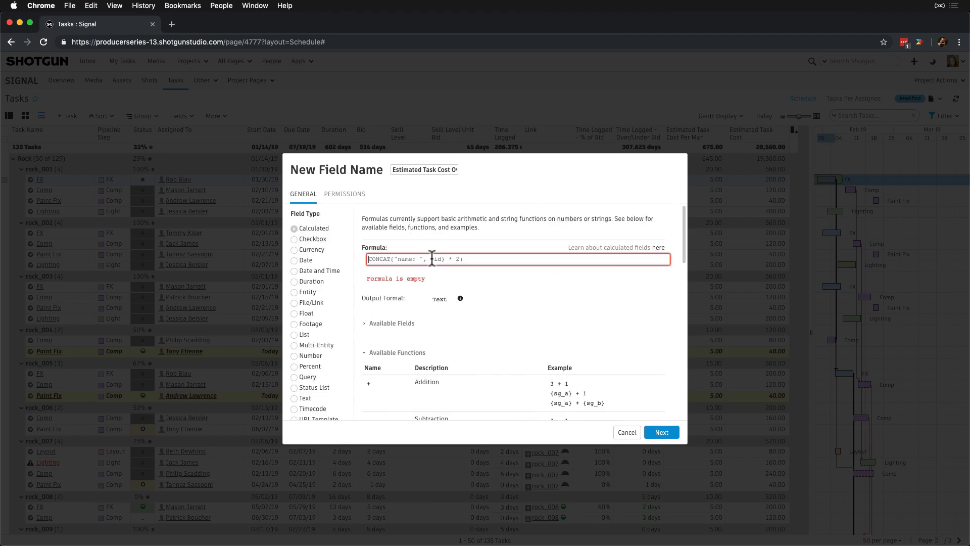
Replace the {a_duration} placeholder in the formula with {time_vs_est}, the code for Time Logged - Over/Under Bid.
left_click(371, 358)
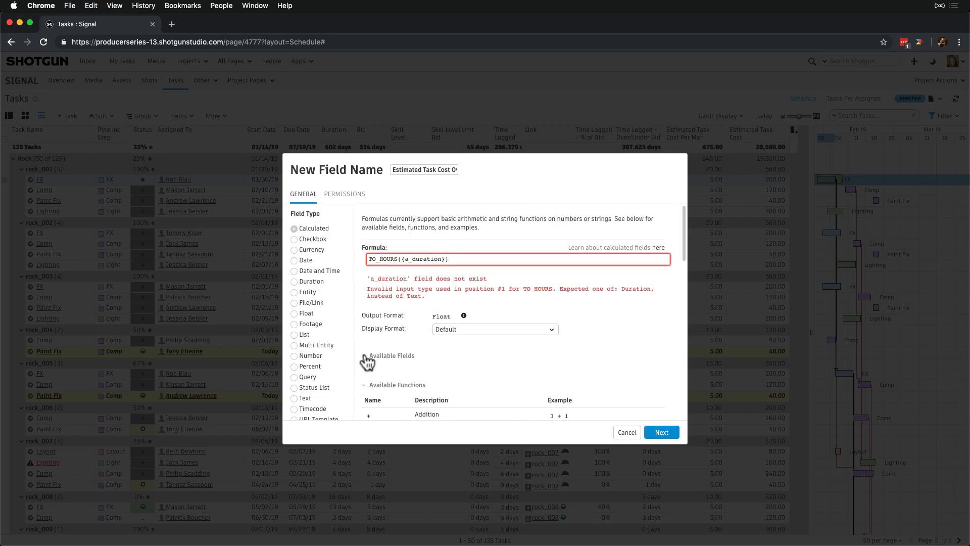
scroll(416, 362, "down", 10)
left_click_drag(522, 226, 474, 228)
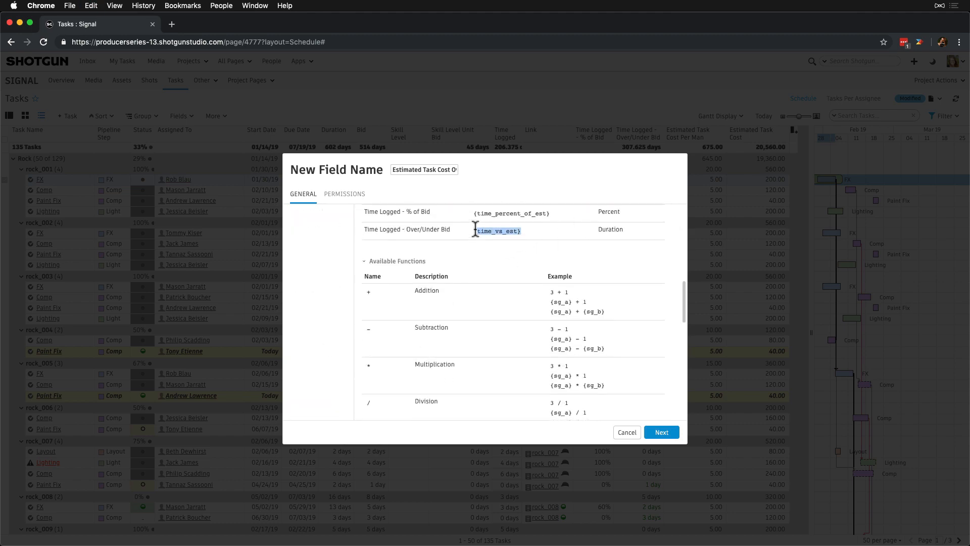
scroll(474, 227, "up", 10)
left_click_drag(446, 259, 401, 259)
key("super+v")
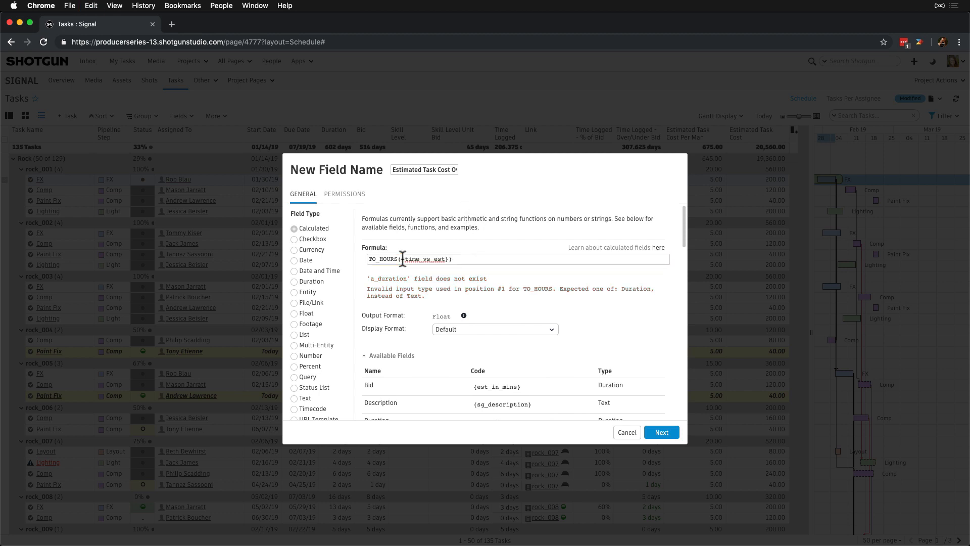
Complete the formula by multiplying TO_HOURS({time_vs_est}) by {sg_avg_task_cost_per_man_hour}.
type("*")
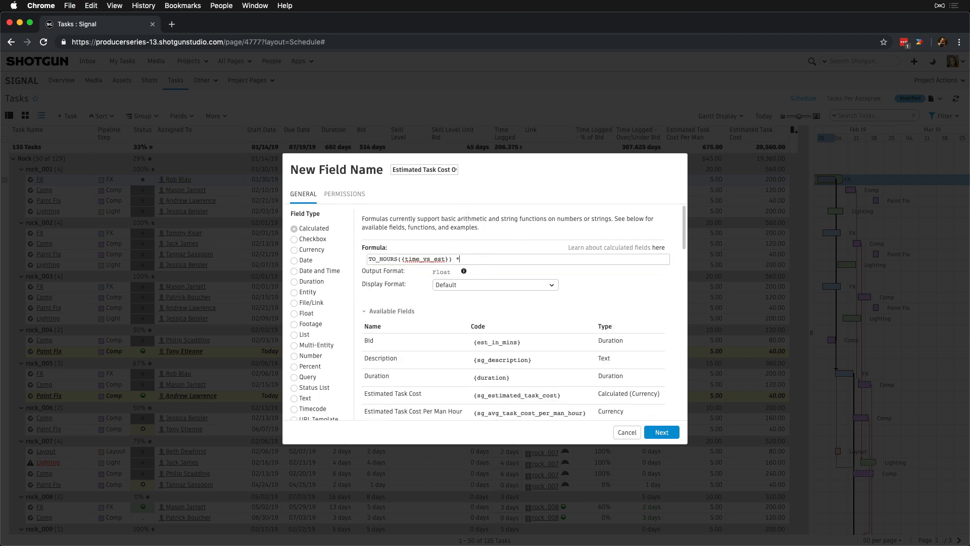
scroll(481, 308, "down", 5)
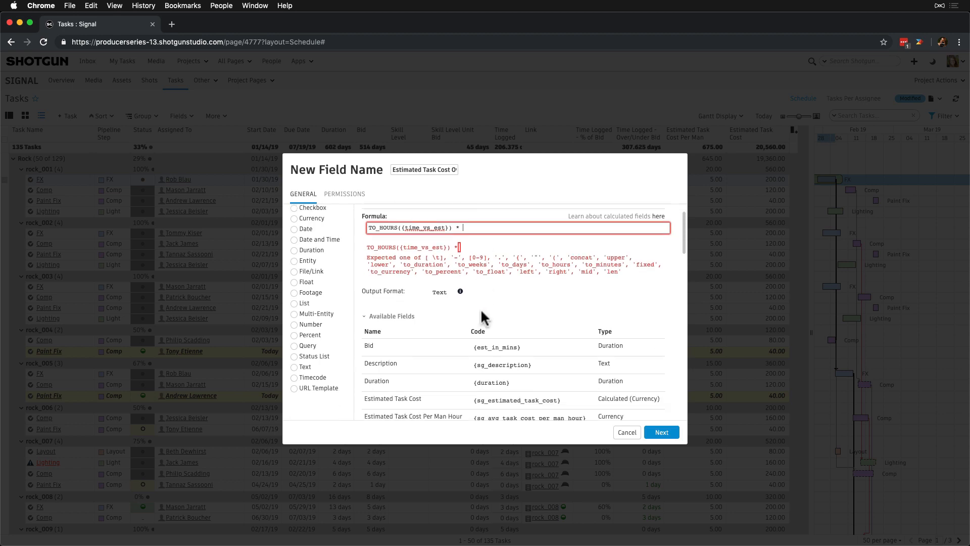
left_click_drag(586, 350, 473, 257)
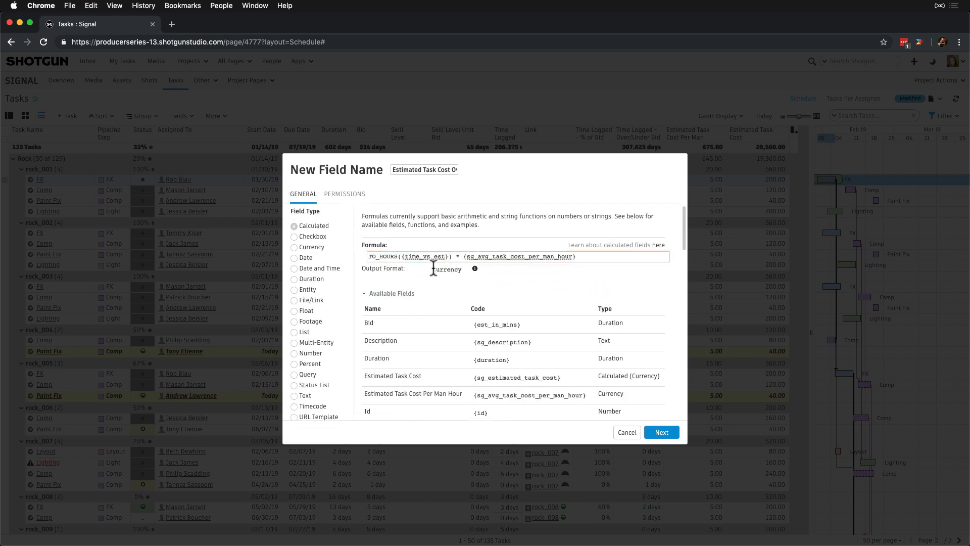
Describe the field as "The estimated Task Cost multiplied by time logged to show us what is going over budget.".
scroll(428, 271, "down", 8)
scroll(624, 390, "down", 10)
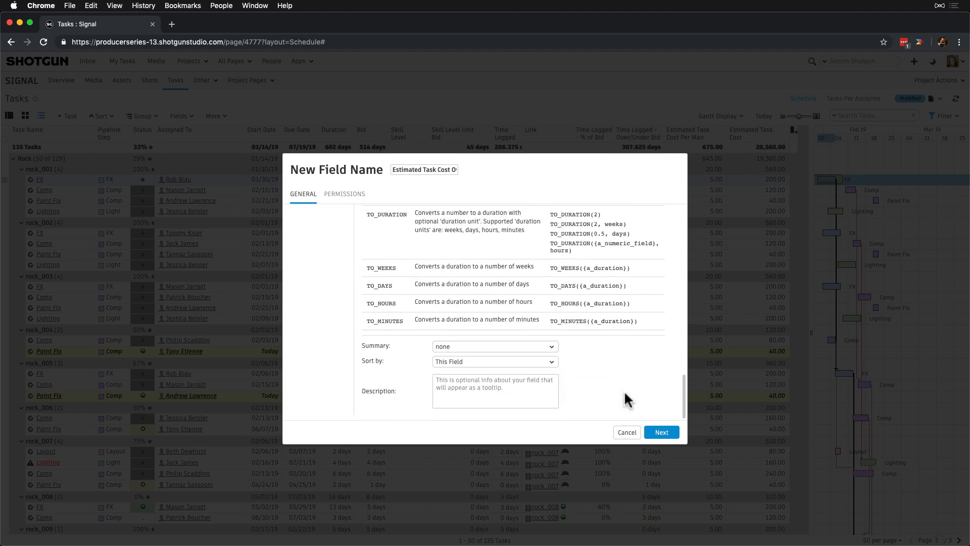
left_click(507, 390)
type("The estimate")
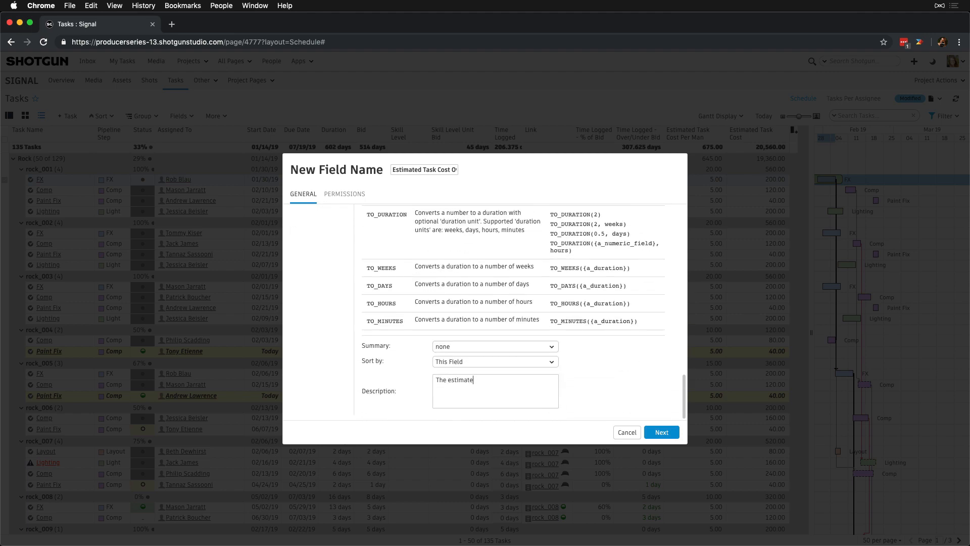
type("d Task Cost multiplied by time logged to show us what is going over budget.")
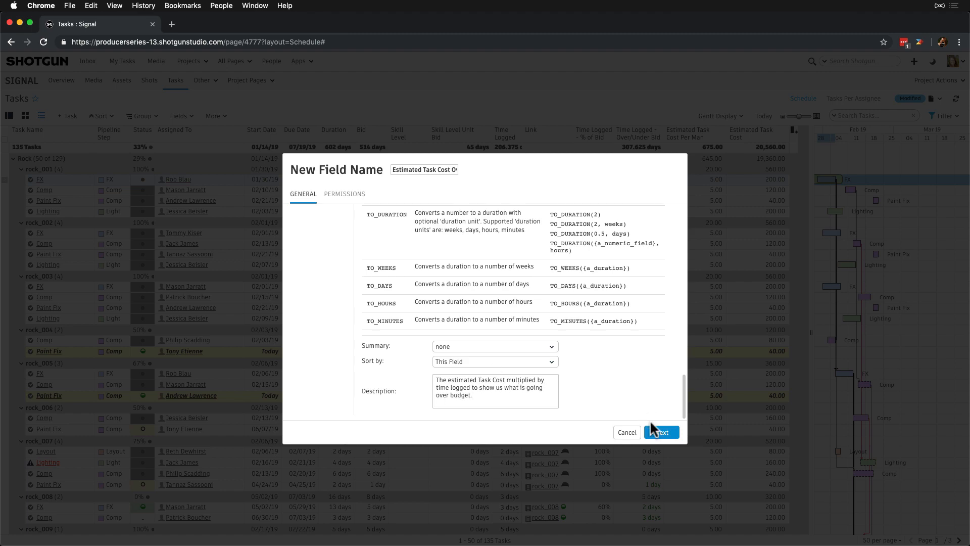
Create the Estimated Task Cost Over Under field for all active projects and finish managing the task fields.
left_click(657, 432)
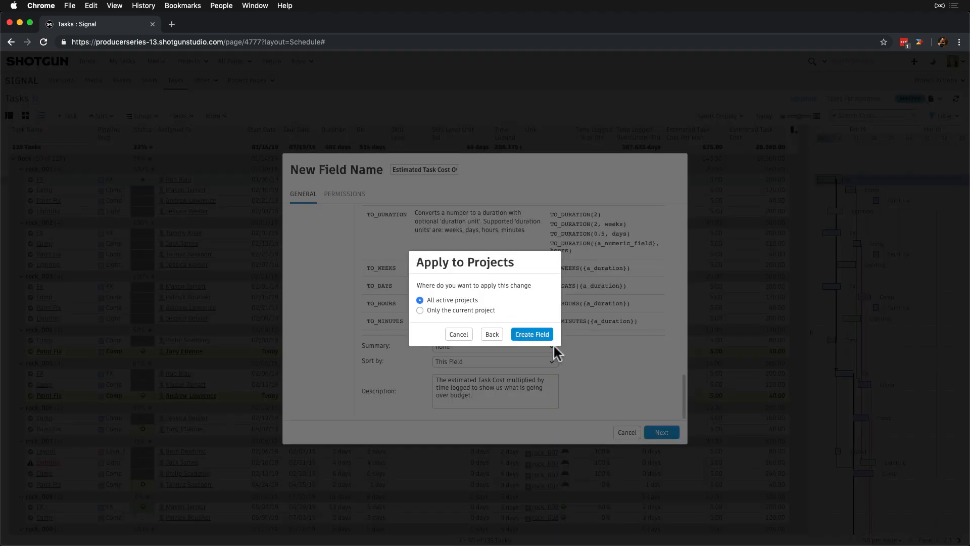
left_click(543, 336)
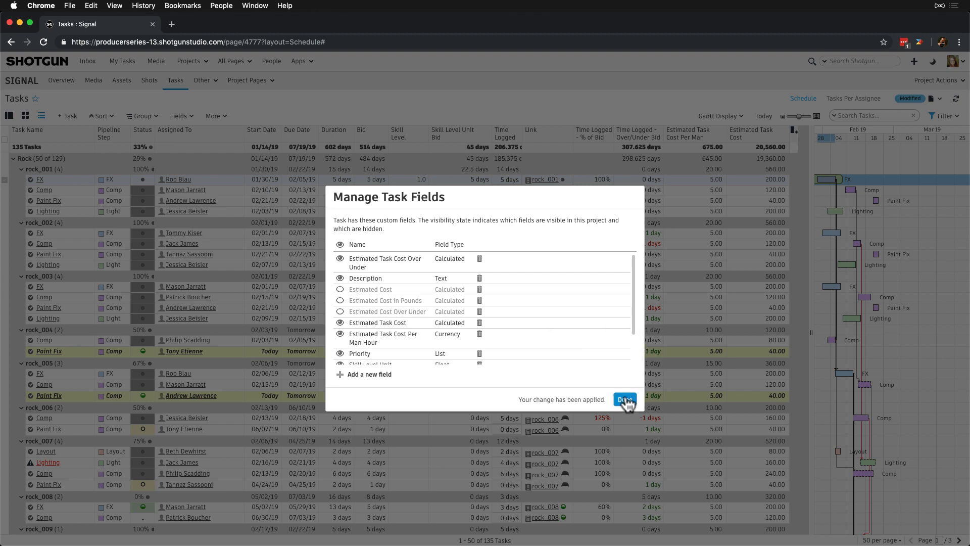
left_click(624, 399)
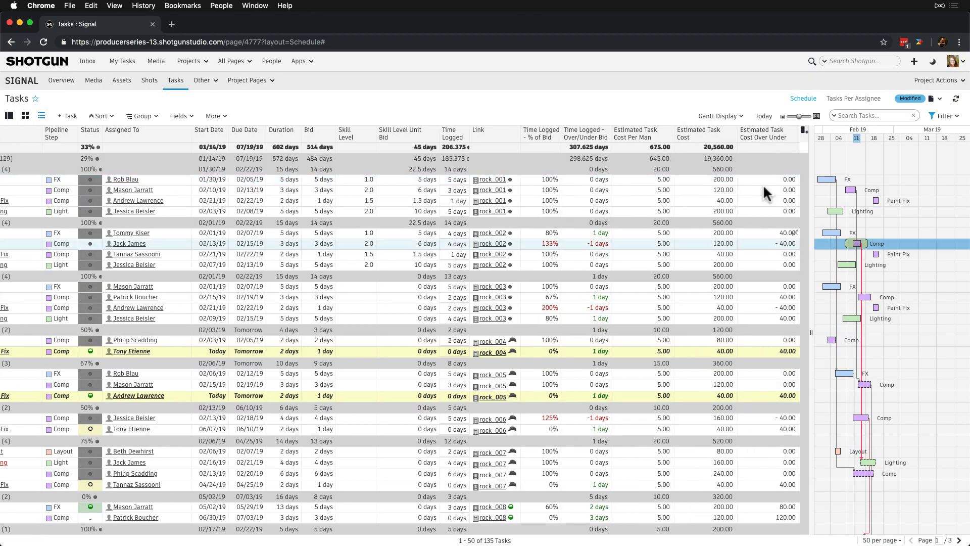
Add a page rule for cell colors on the Estimated Task Cost Over Under column, described as "Over Budget".
right_click(762, 141)
mouse_move(769, 230)
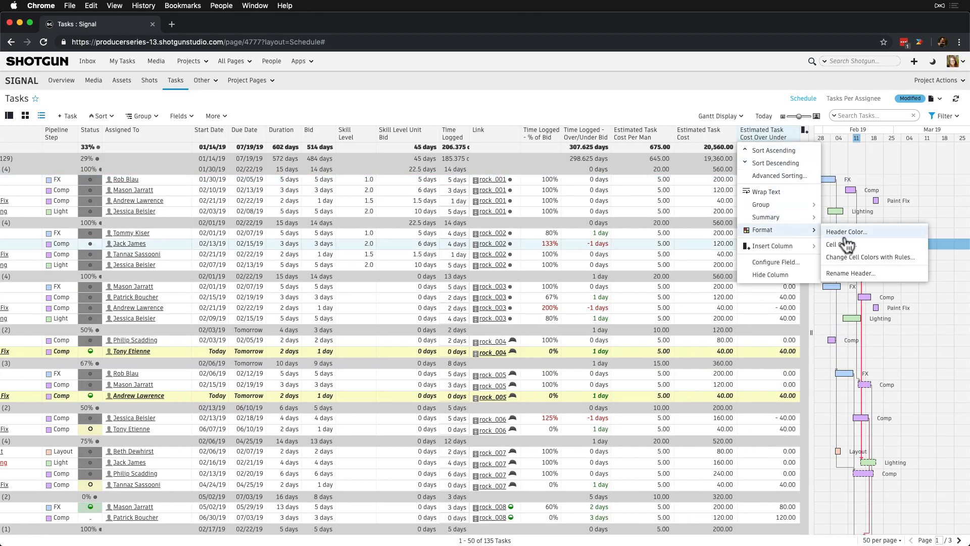
left_click(874, 267)
left_click(384, 254)
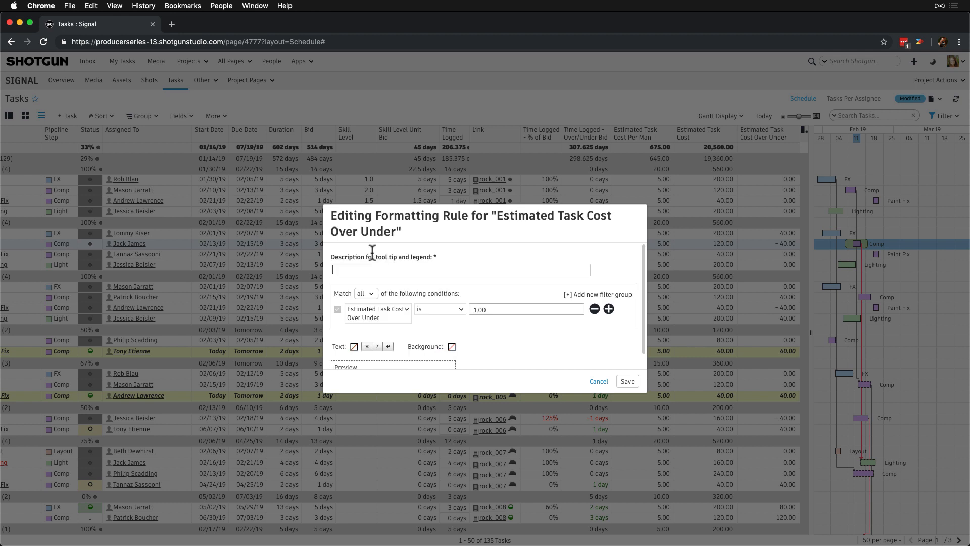
type("0")
Set the rule's condition to Estimated Task Cost Over Under is less than 0.00.
left_click(437, 309)
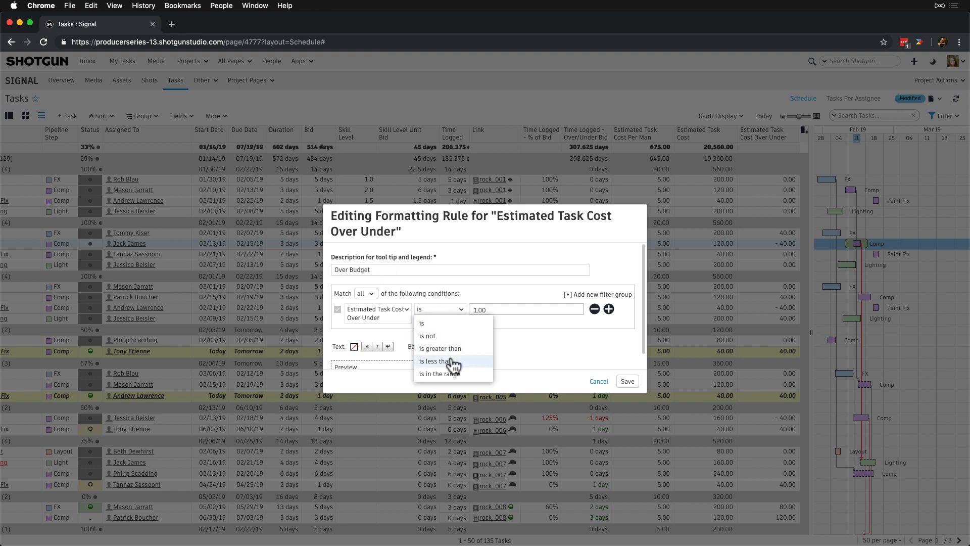
left_click(454, 361)
left_click(483, 310)
key("BackSpace")
type("0")
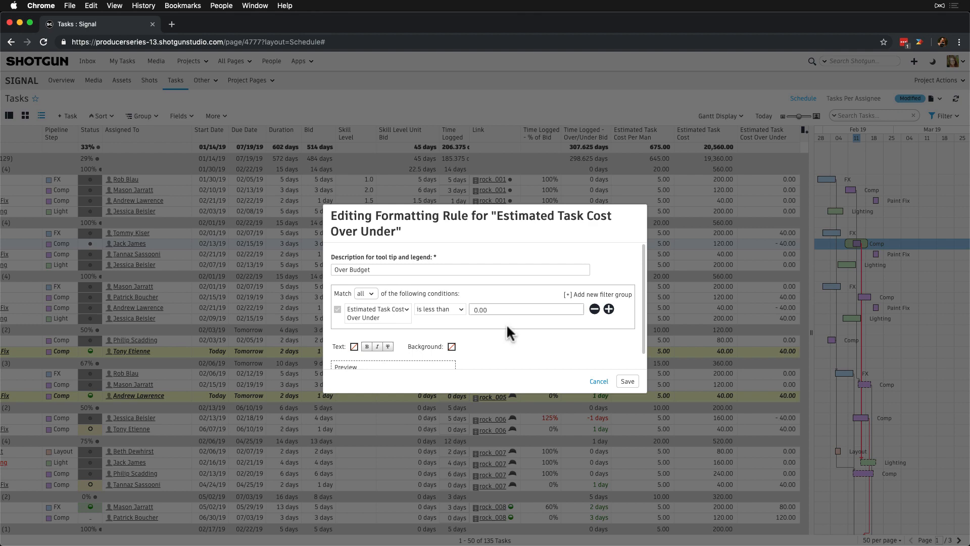
Give the Over Budget rule a red background and save the column's formatting rules.
left_click(452, 347)
left_click(490, 420)
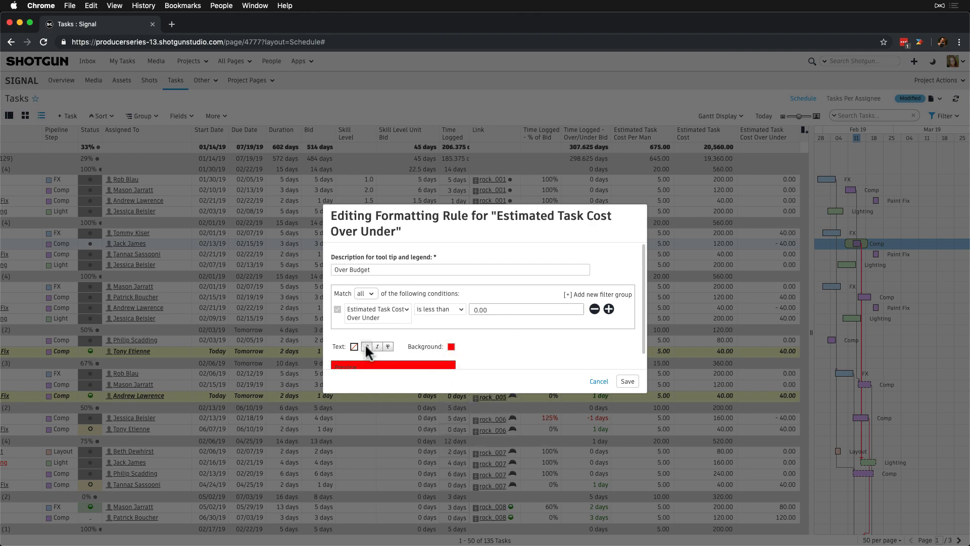
scroll(455, 351, "down", 1)
left_click(627, 381)
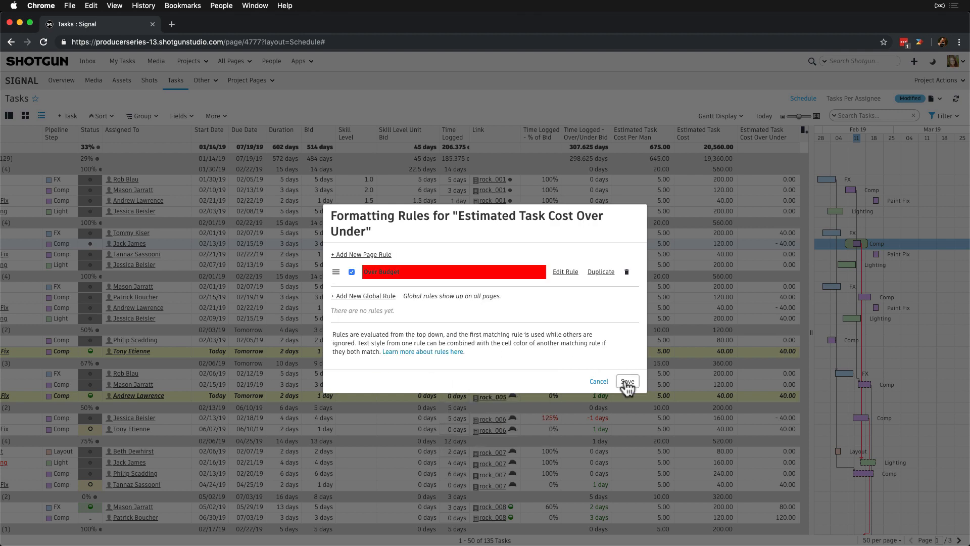
left_click(627, 382)
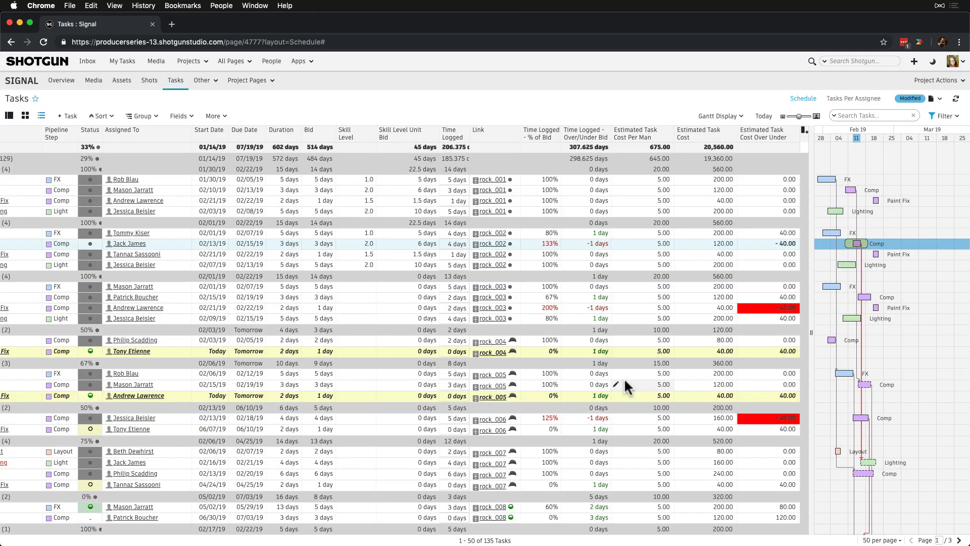
left_click(764, 191)
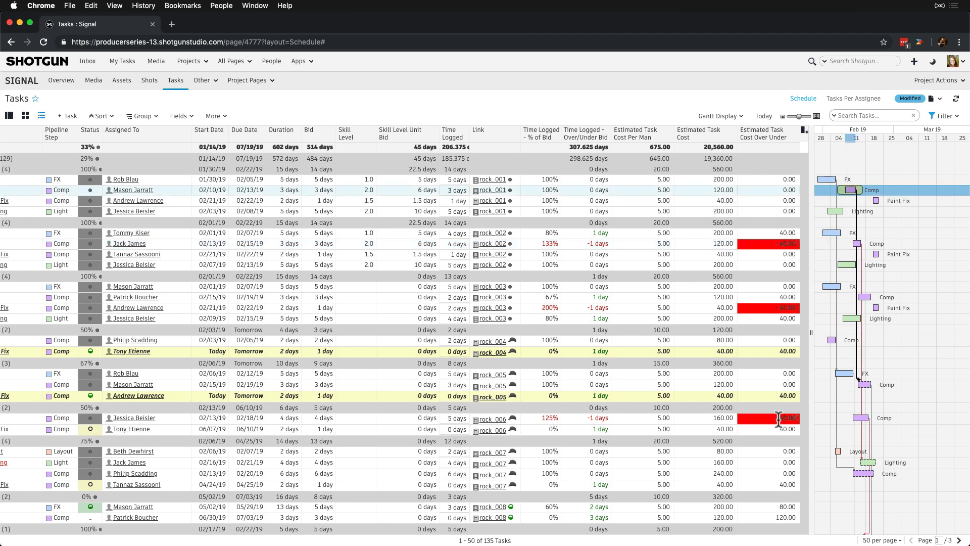
Start another calculated task field named "Estimated Task Cost in Pounds".
left_click(178, 116)
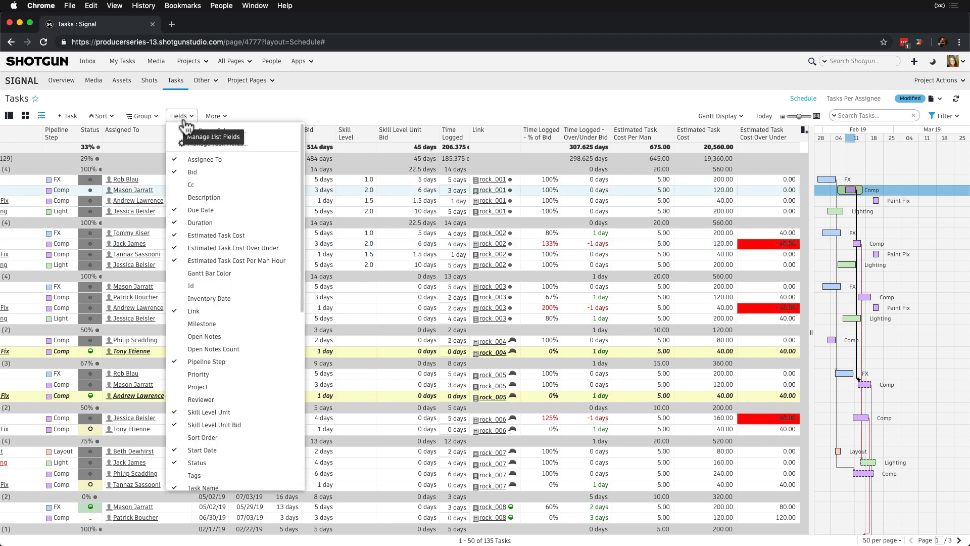
left_click(235, 132)
left_click(377, 374)
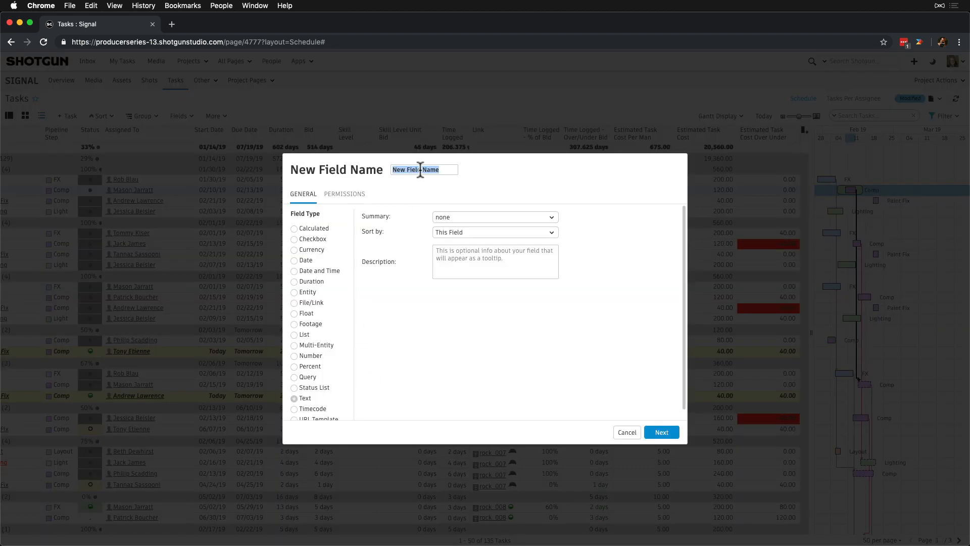
type("Estimated Task Cost in Pounds")
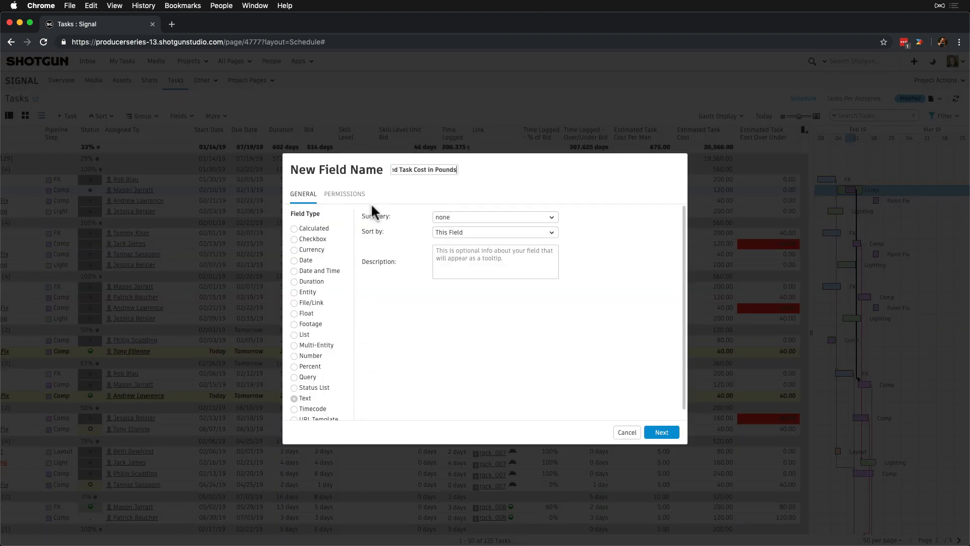
left_click(295, 229)
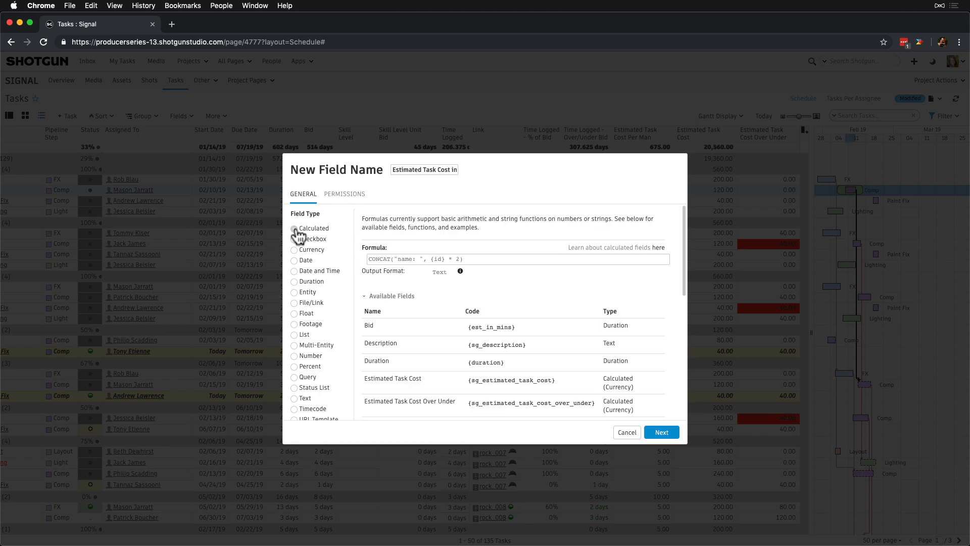
Enter the formula {sg_estimated_task_cost} * 0.77 for the field, using the listed code for Estimated Task Cost.
scroll(501, 318, "down", 1)
scroll(501, 318, "down", 1)
left_click_drag(468, 381, 554, 381)
key("super+c")
left_click(419, 232)
key("super+v")
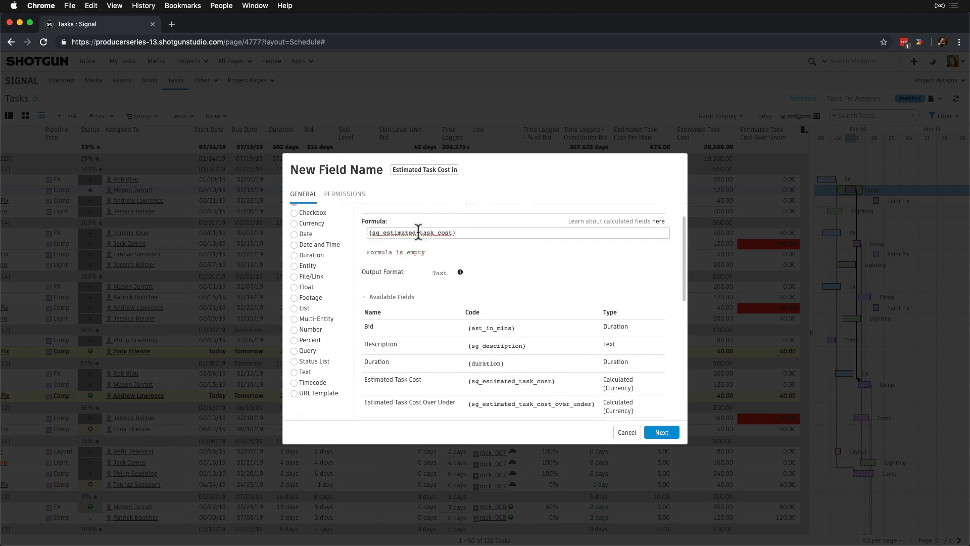
type("* 0.77")
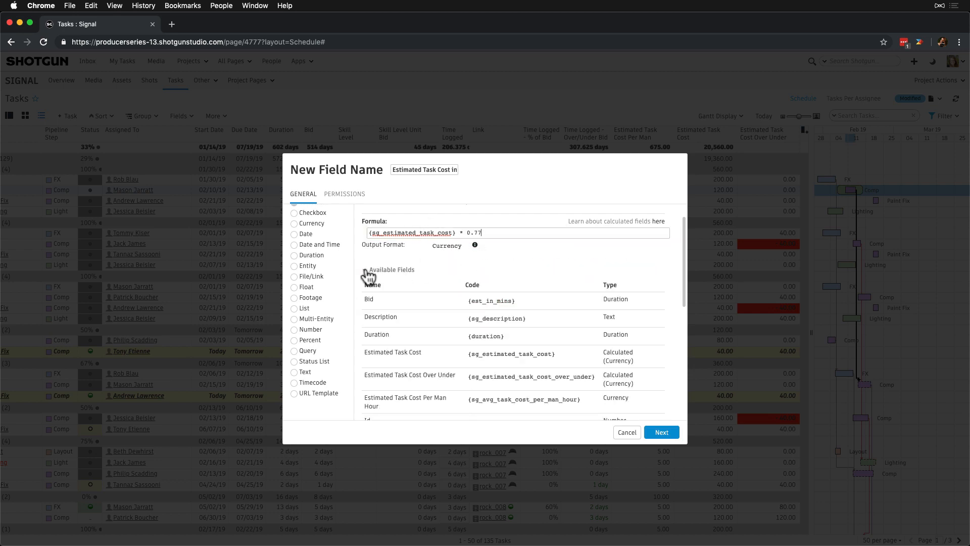
Set the field's summary to sum and its description to "Converted estimated task cost to pounds.".
left_click(368, 276)
left_click(515, 342)
left_click(503, 364)
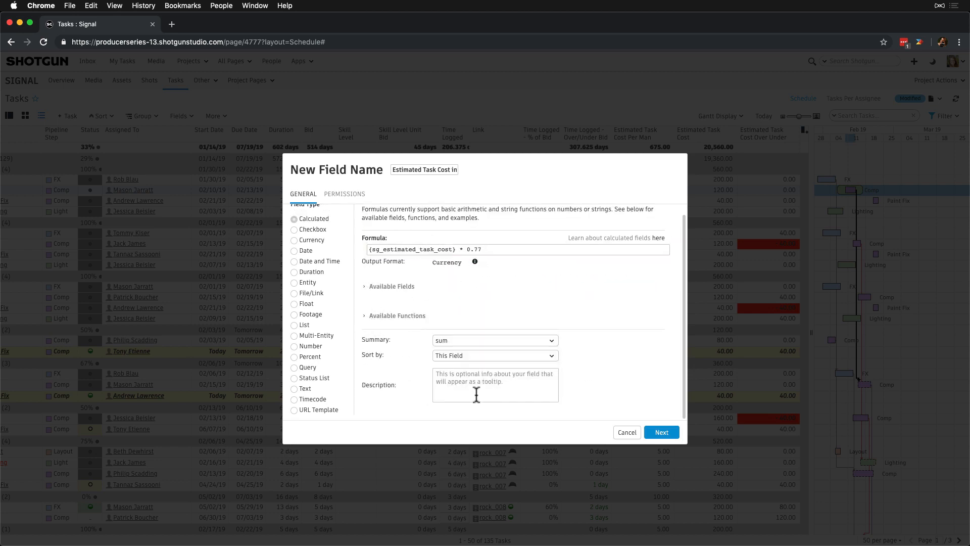
left_click(476, 393)
type("Converted est")
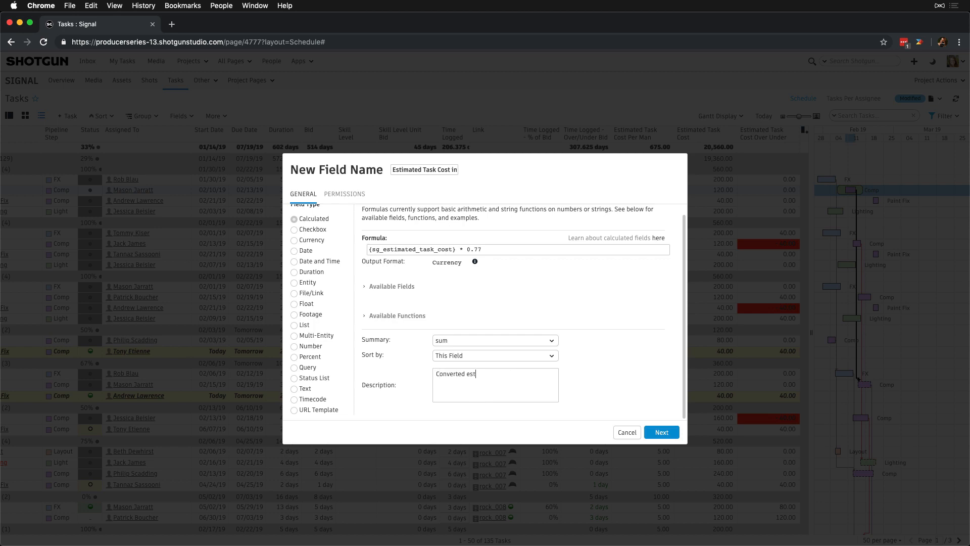
type("imated task cost to pounds.")
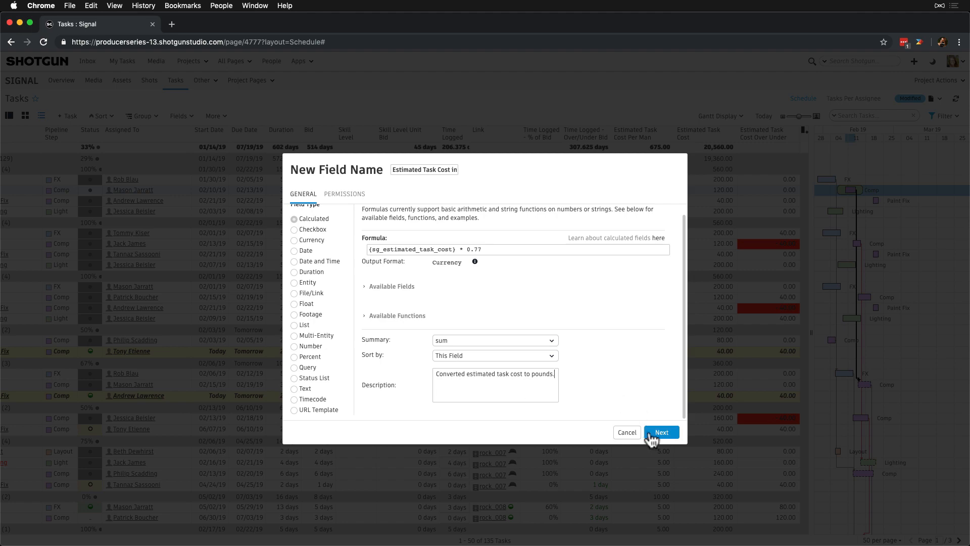
Create the Estimated Task Cost in Pounds field and save the Tasks page.
left_click(657, 433)
left_click(544, 340)
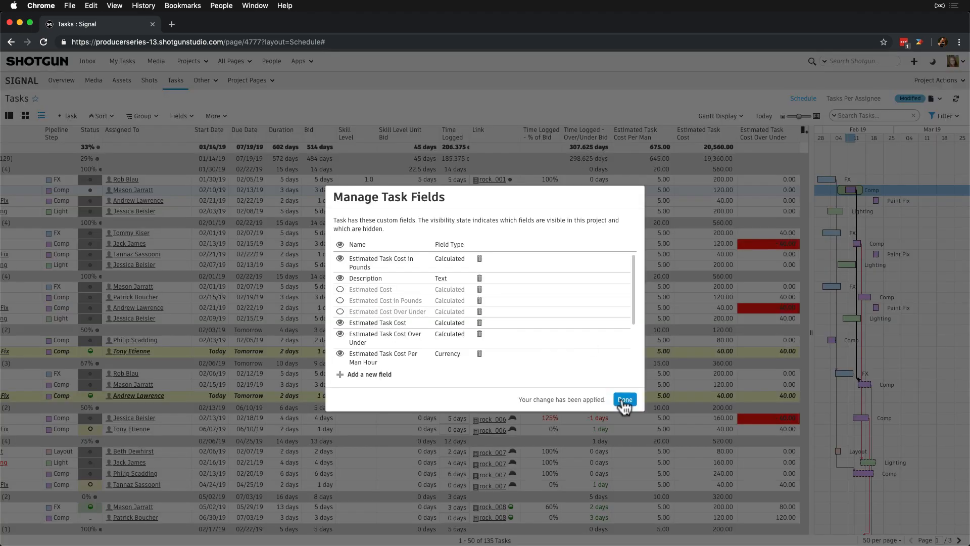
left_click(625, 402)
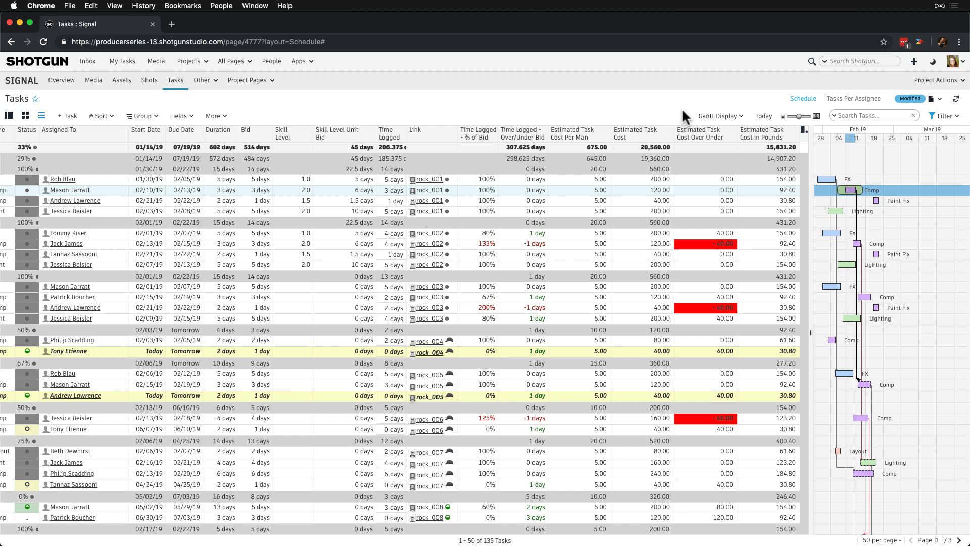
left_click(909, 99)
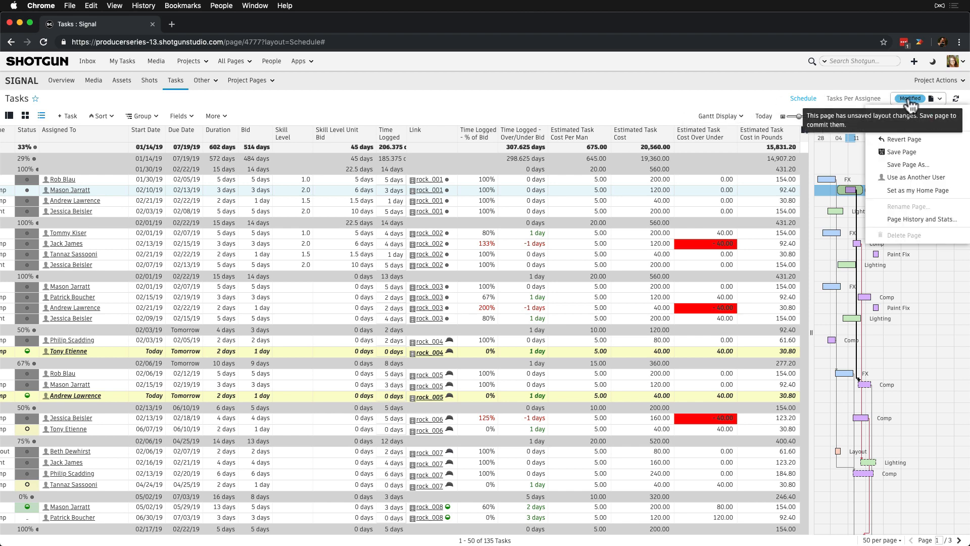
left_click(909, 151)
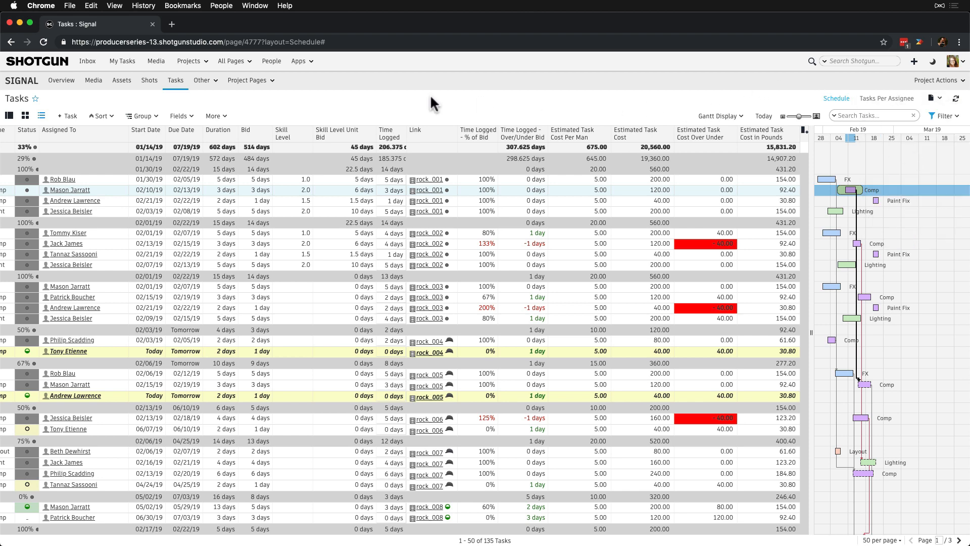
On the project's Shots page, start a new Query-type field named "Estimated Shot Cost".
left_click(149, 82)
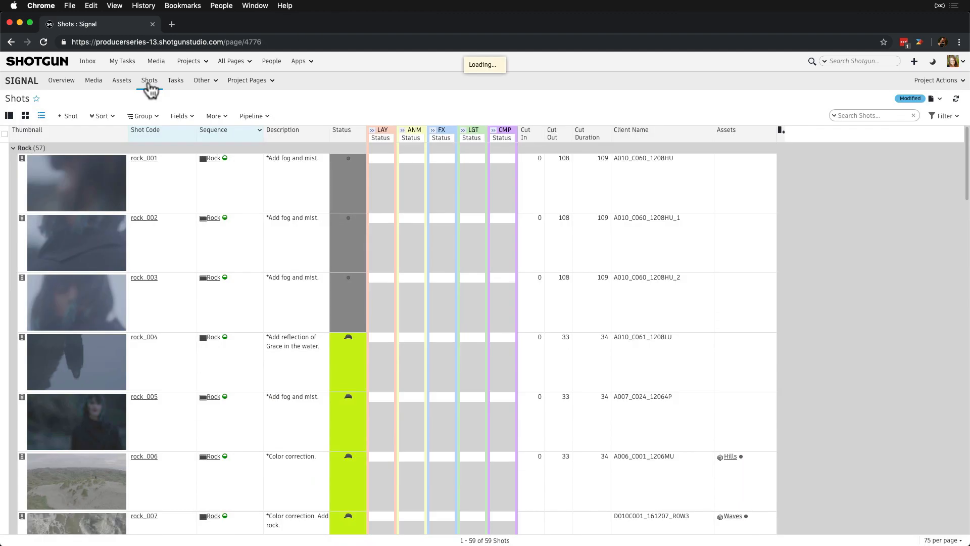
left_click(182, 116)
left_click(236, 149)
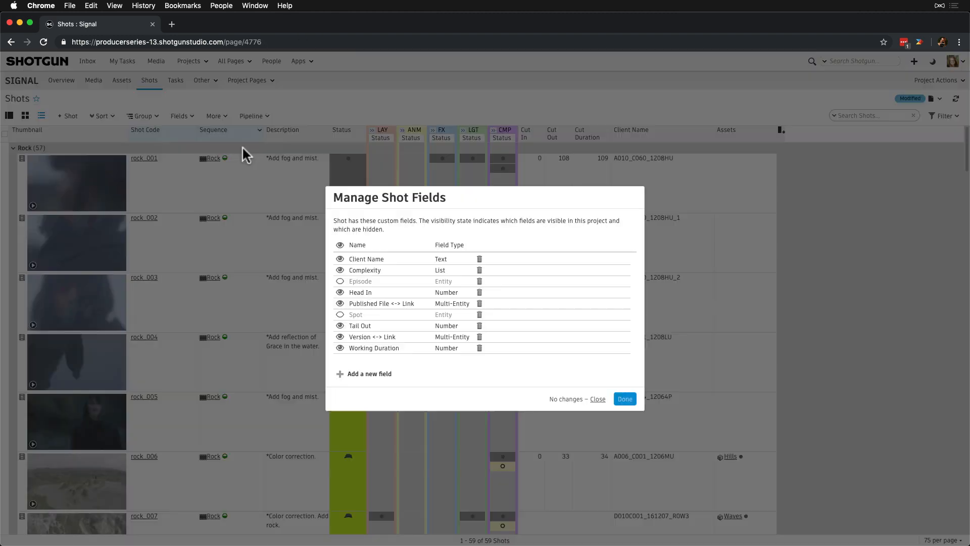
left_click(375, 375)
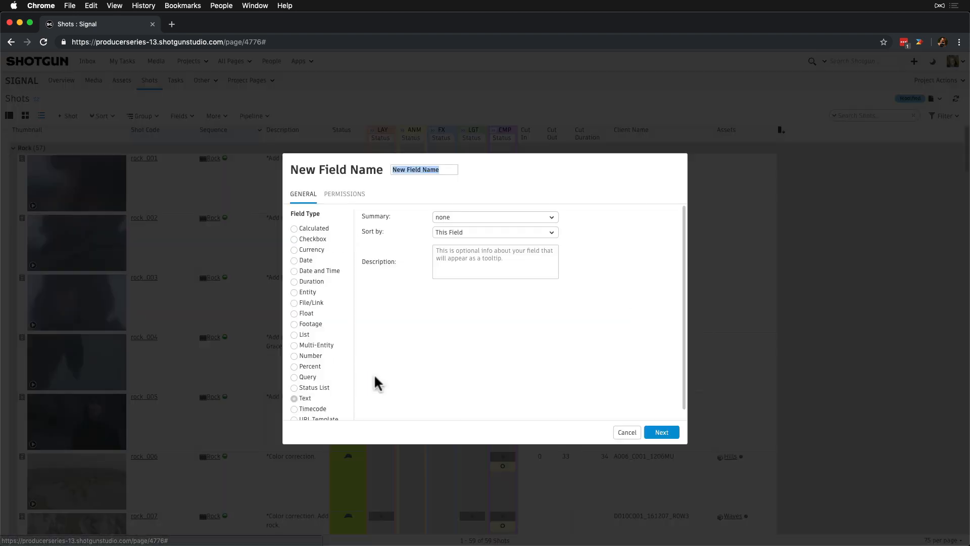
type("Estimated Shot Co")
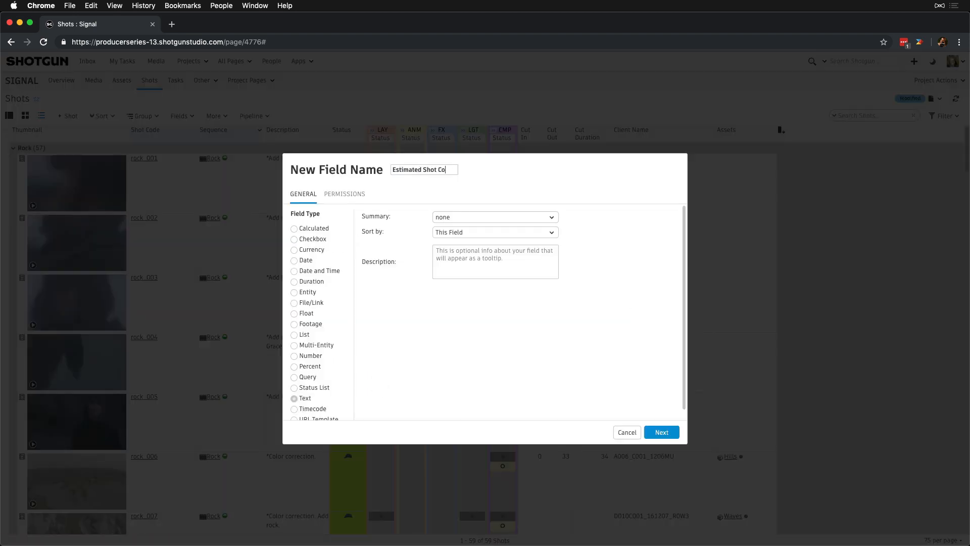
type("st")
left_click(297, 377)
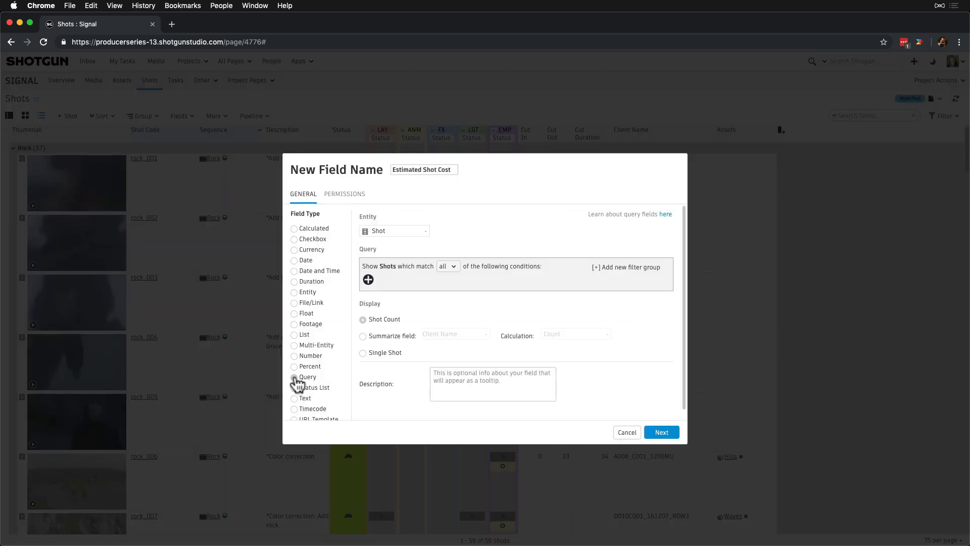
Set the query's entity to Task, matching tasks whose Link is Current Shot.
left_click(418, 232)
scroll(424, 313, "down", 5)
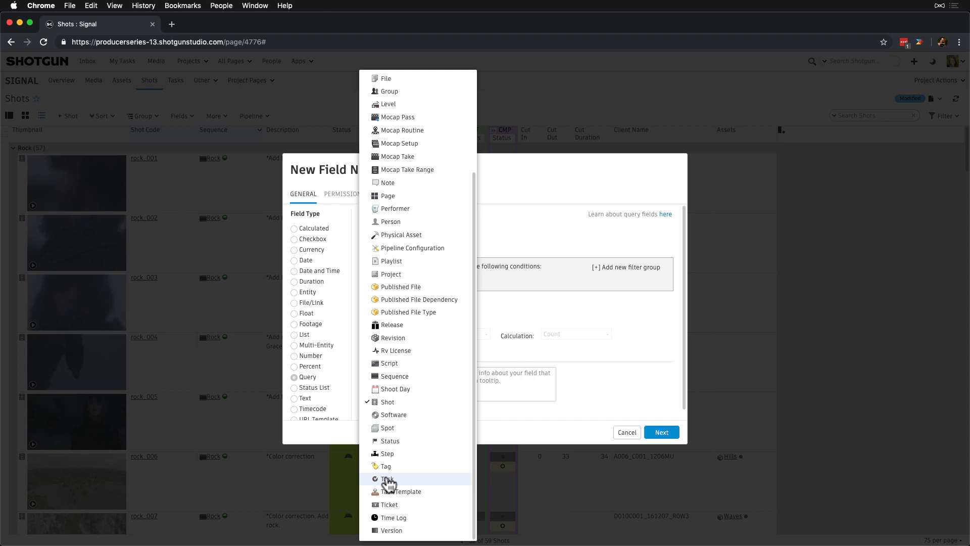
left_click(388, 479)
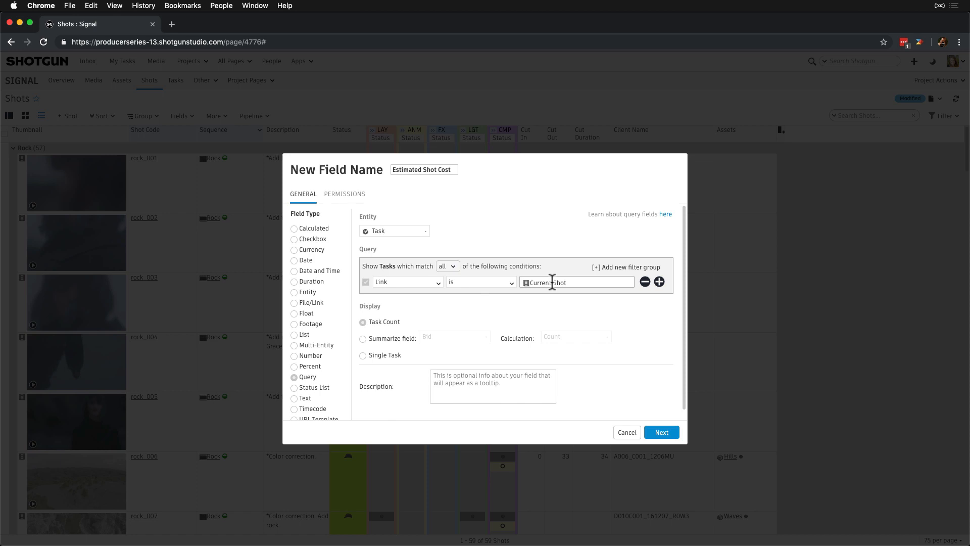
Display the query result as a summary of the Estimated Task Cost field, calculated as Sum.
left_click(363, 338)
left_click(468, 338)
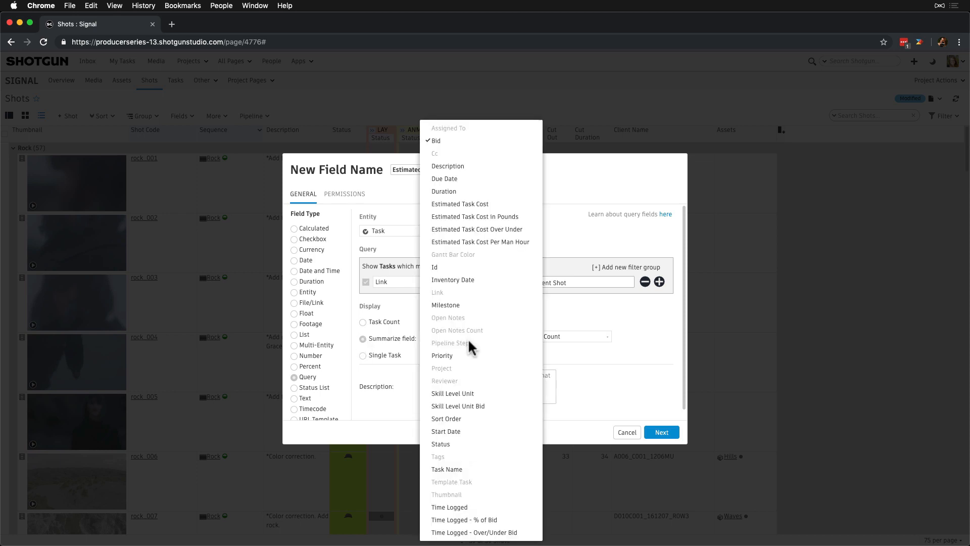
left_click(478, 204)
left_click(569, 336)
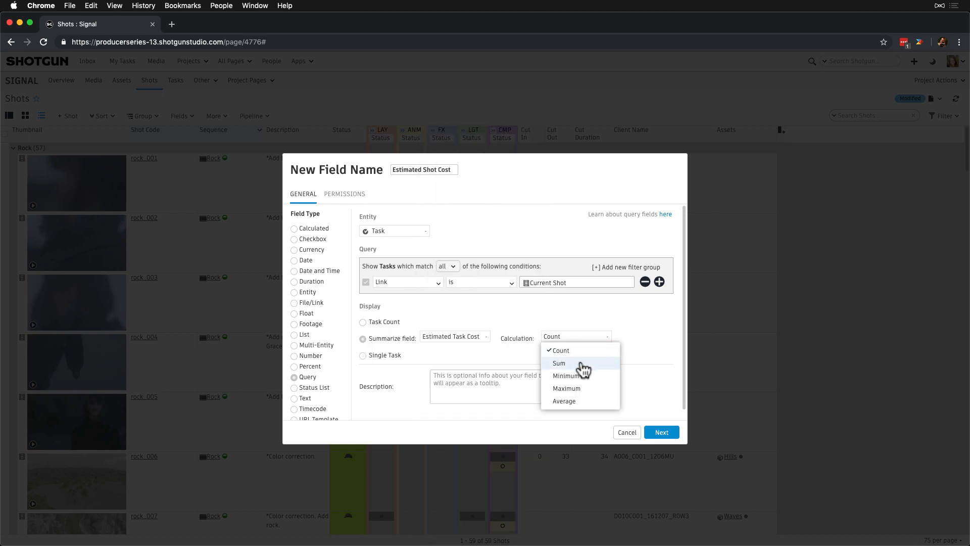
left_click(576, 363)
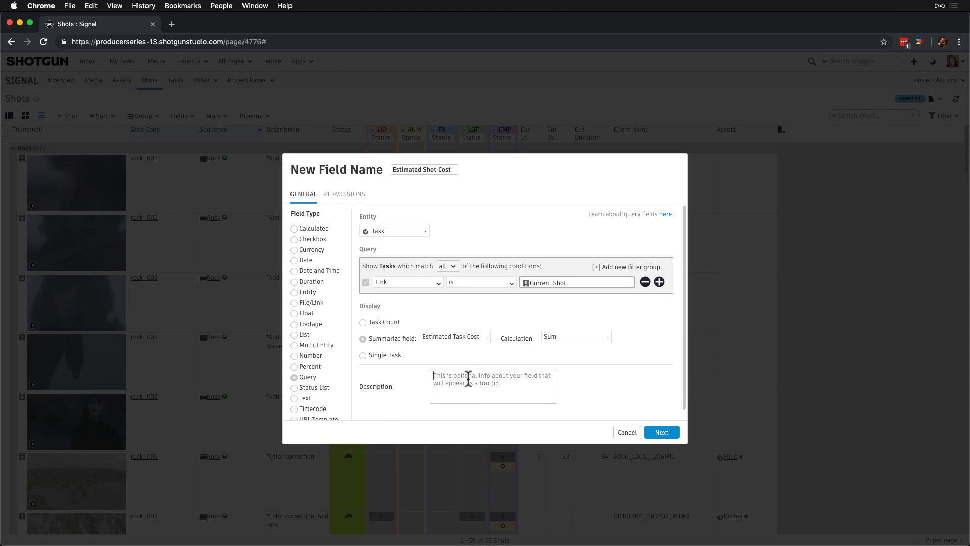
Describe the field as "Sum of estimated cost for tasks linked to shots." and create it for all active projects.
type("Estimated cost of all tasks linked to shots.")
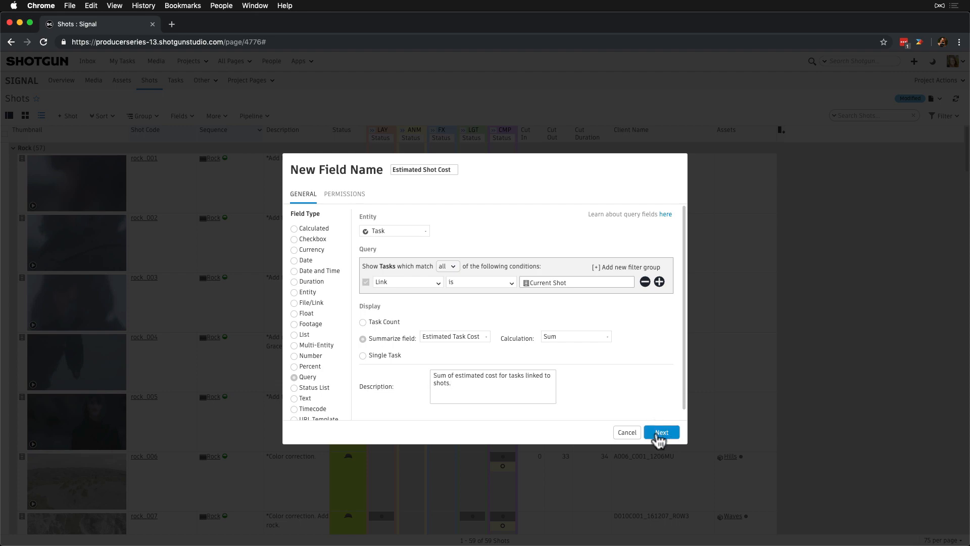
left_click(660, 433)
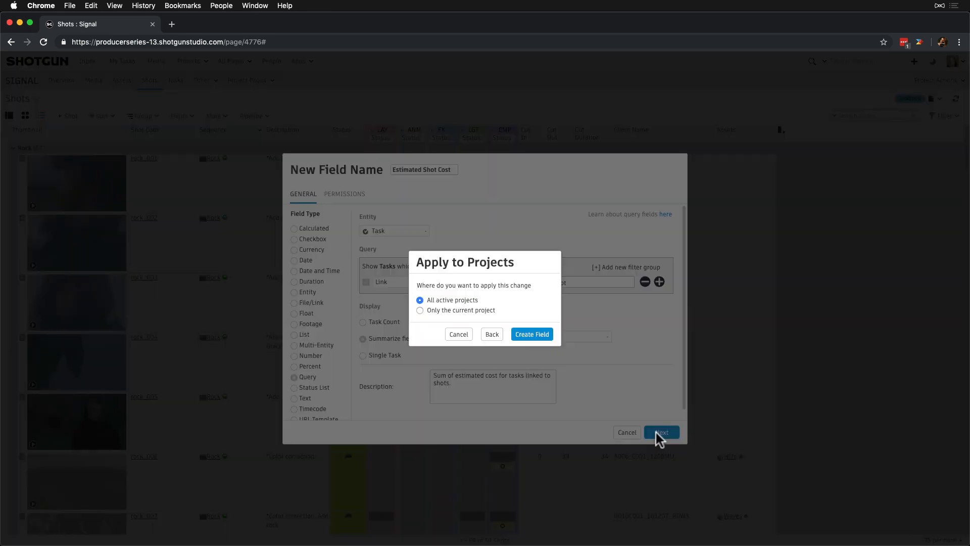
left_click(524, 331)
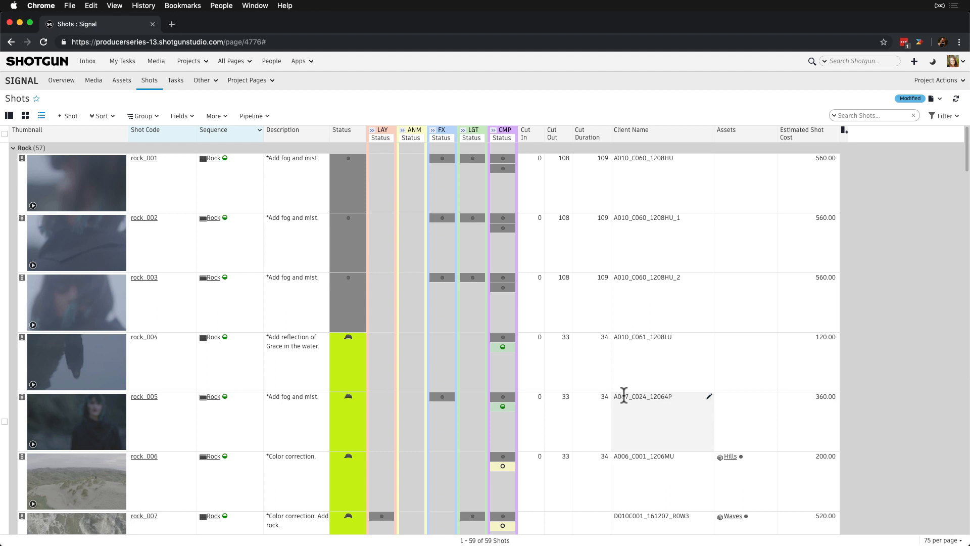
Review the tasks behind rock_001's Estimated Shot Cost, and turn on the Shots page's column summaries.
left_click(824, 159)
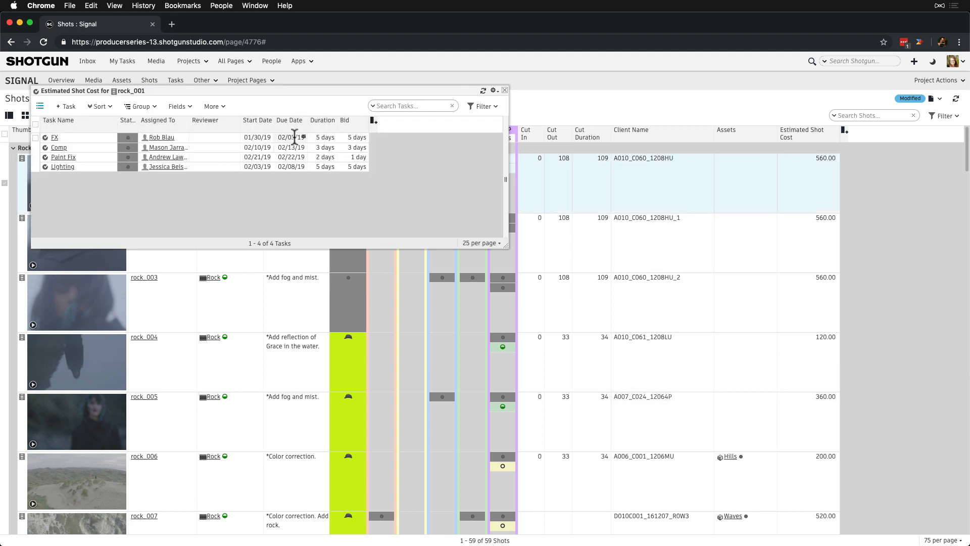
left_click(505, 91)
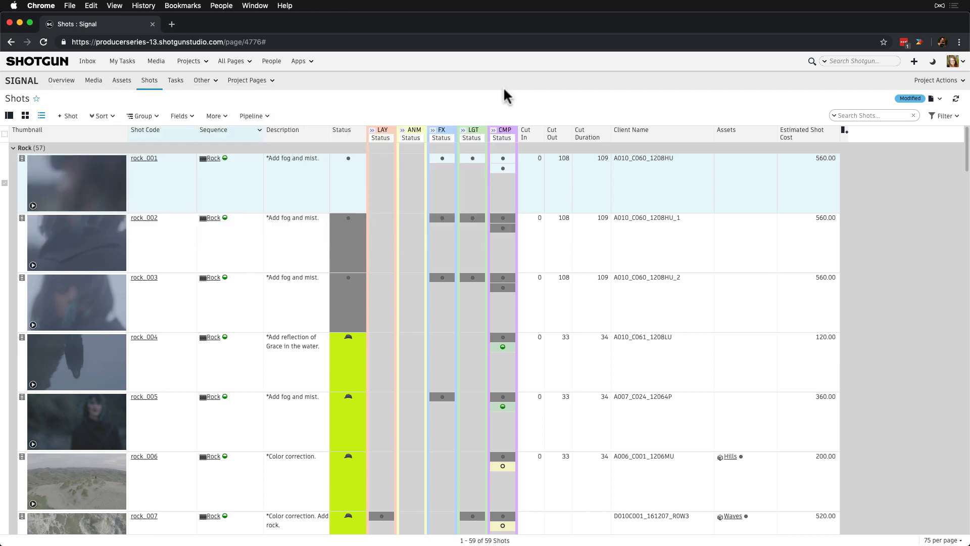
right_click(848, 156)
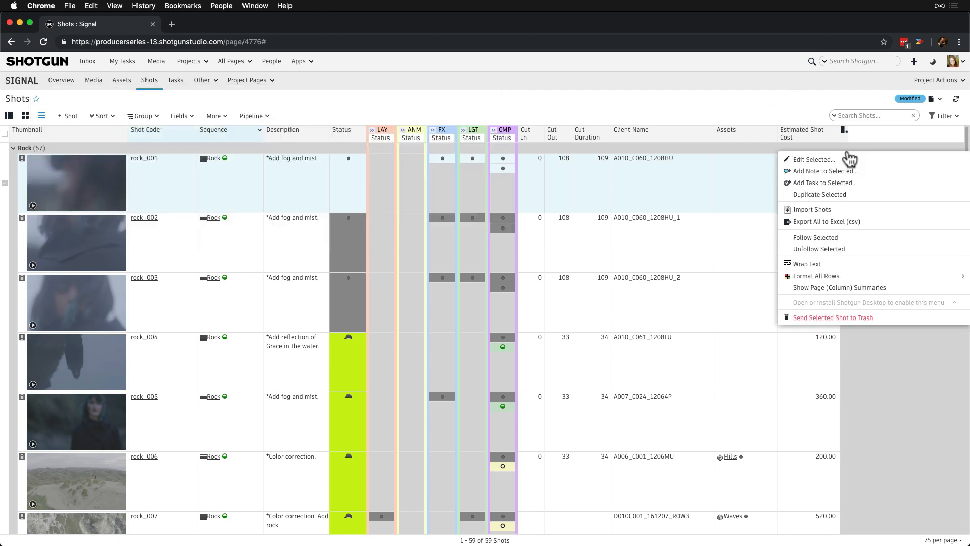
left_click(869, 288)
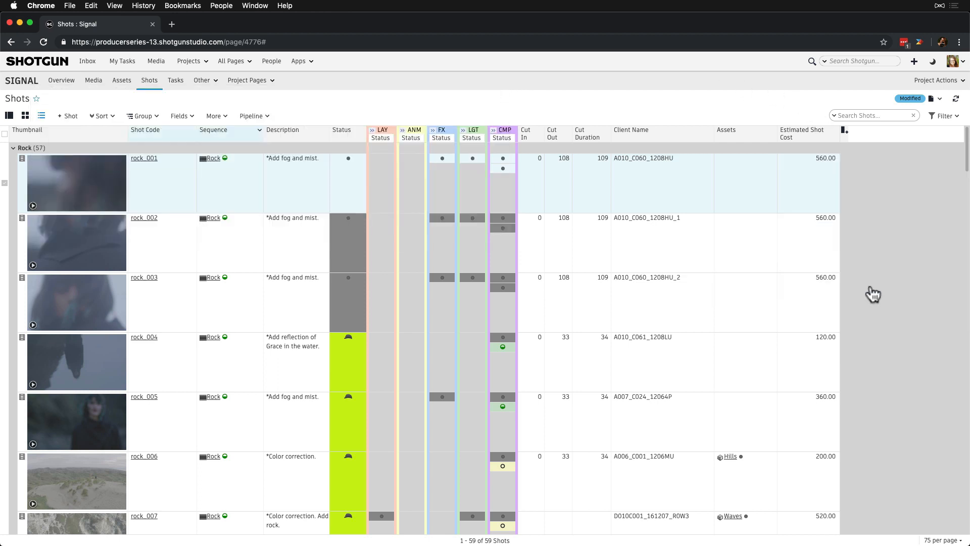